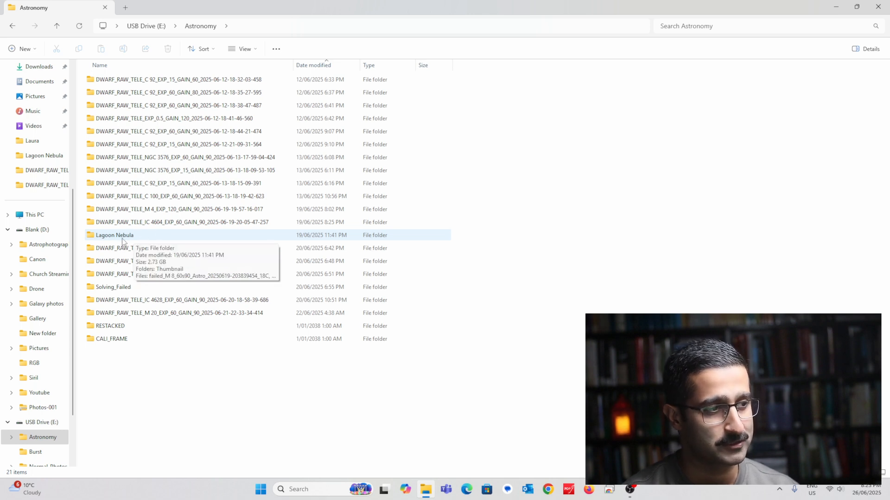
# Copy all the M 8 image files, including the failed ones, from the Lagoon Nebula folder on the USB drive.
pyautogui.doubleClick(123, 236)
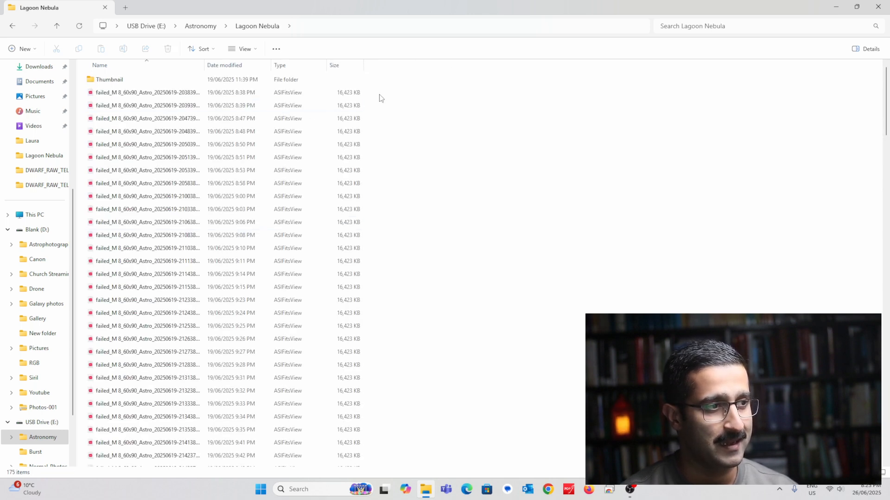
pyautogui.moveTo(412, 91); pyautogui.dragTo(219, 401)
pyautogui.scroll(15, 312, 318)
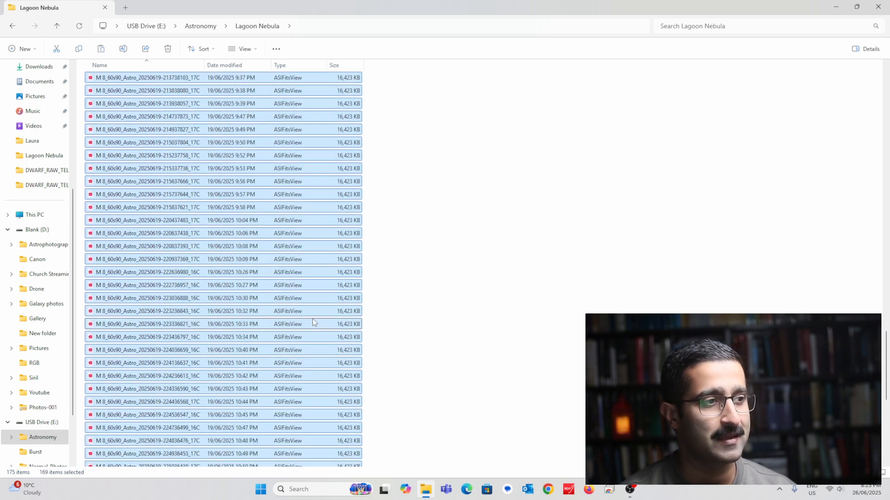
pyautogui.scroll(4, 313, 318)
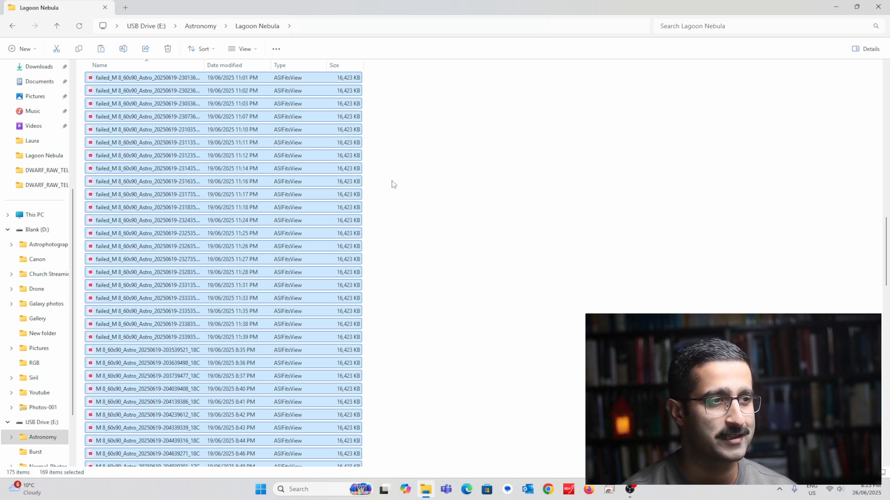
pyautogui.click(439, 195)
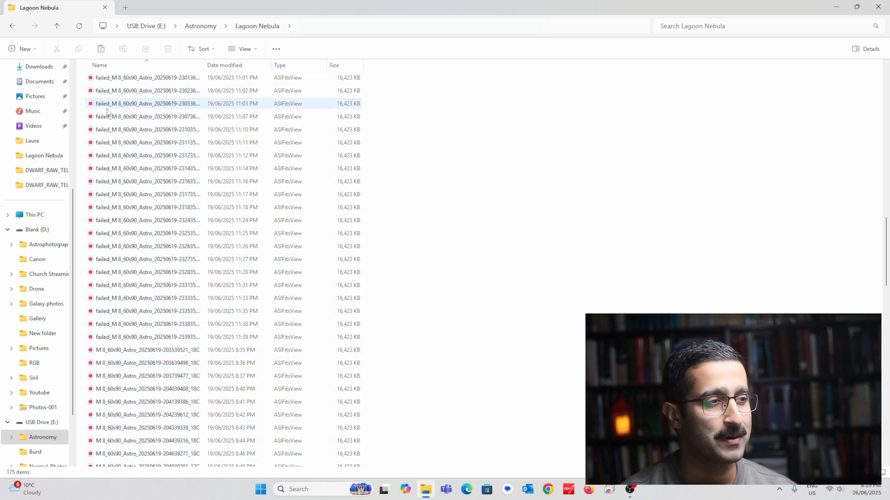
# Paste the copied Lagoon Nebula image files into the lights folder inside Pictures.
pyautogui.scroll(10, 384, 181)
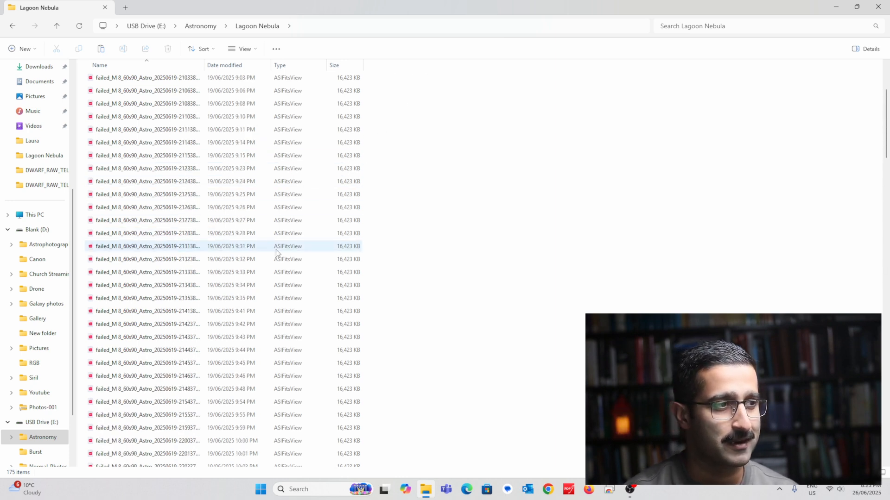
pyautogui.scroll(7, 278, 252)
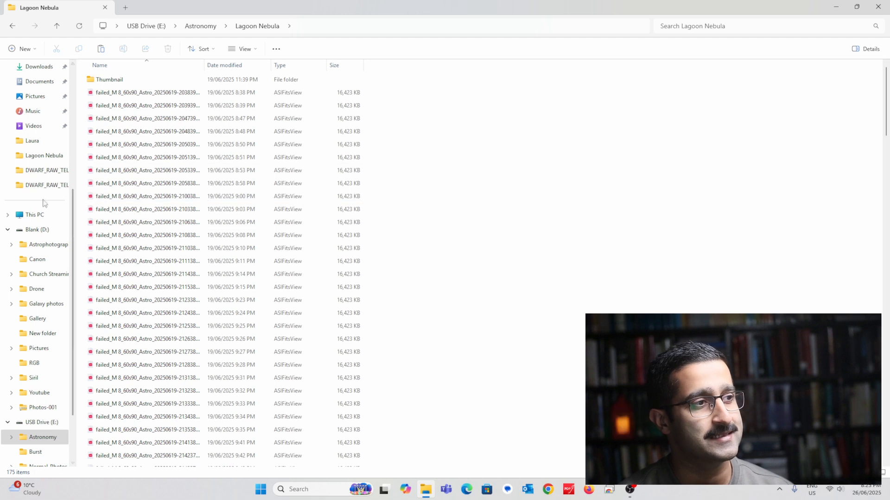
pyautogui.scroll(3, 43, 203)
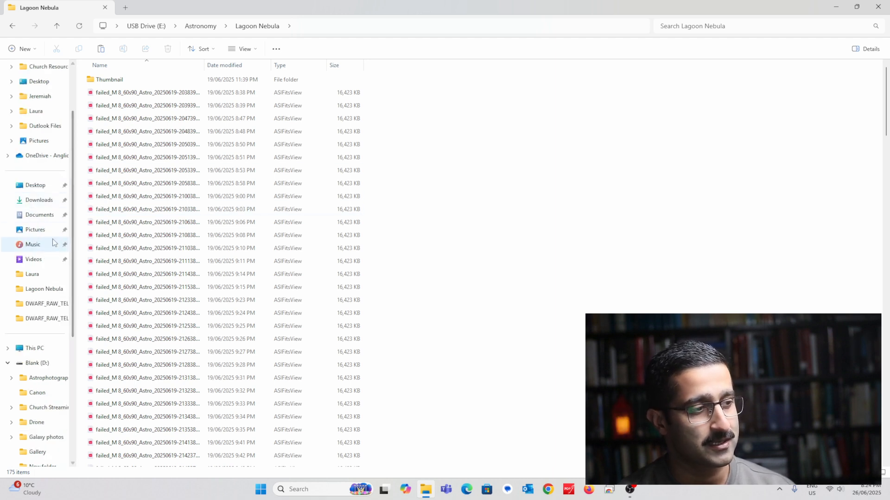
pyautogui.click(33, 231)
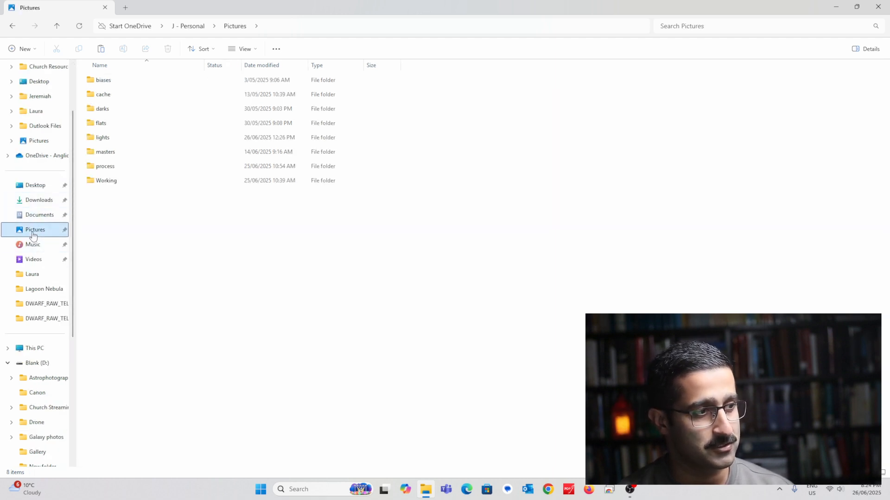
pyautogui.doubleClick(105, 140)
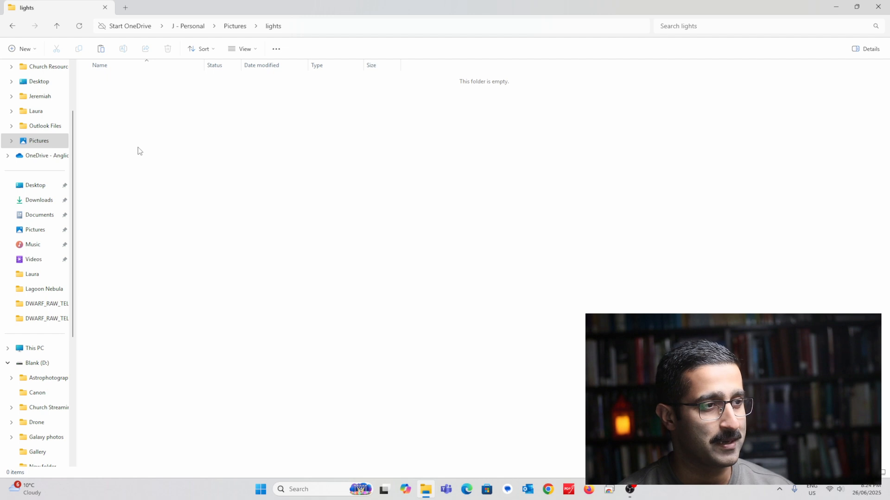
pyautogui.hotkey('ctrl', 'v')
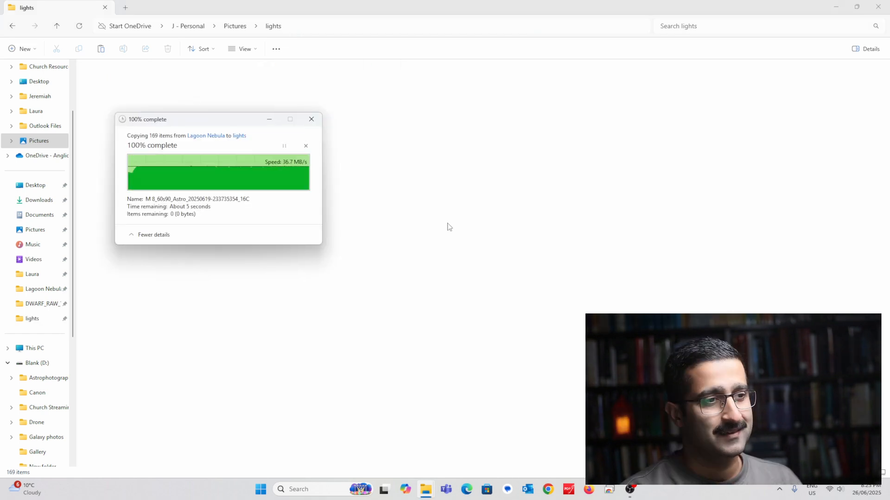
pyautogui.click(468, 185)
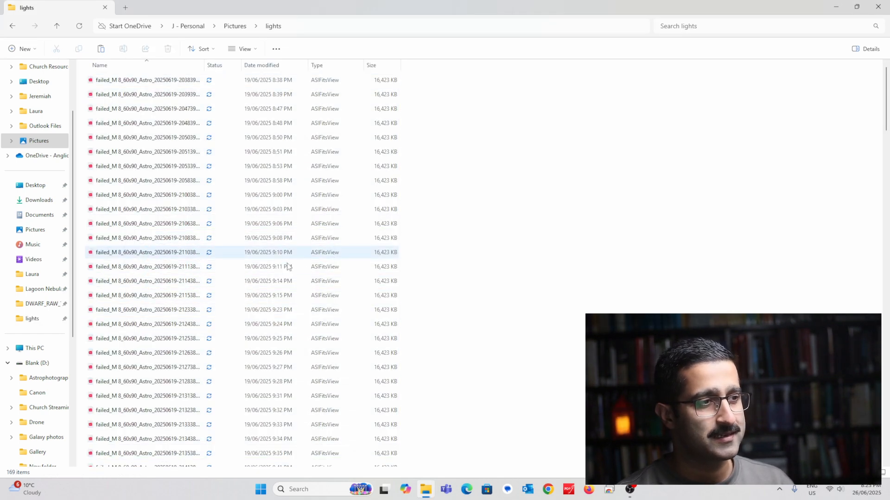
pyautogui.scroll(-1, 288, 301)
pyautogui.scroll(-1, 287, 302)
# Find Siril on the computer and launch it.
pyautogui.click(288, 489)
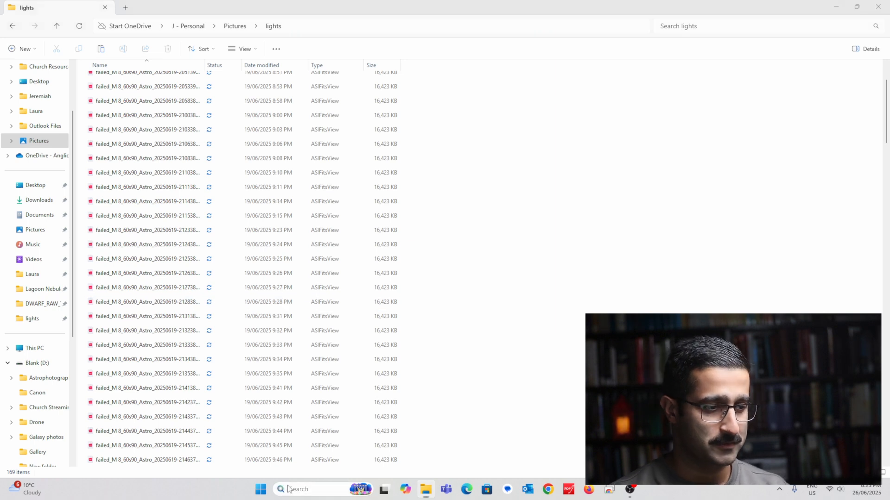
pyautogui.write('siril')
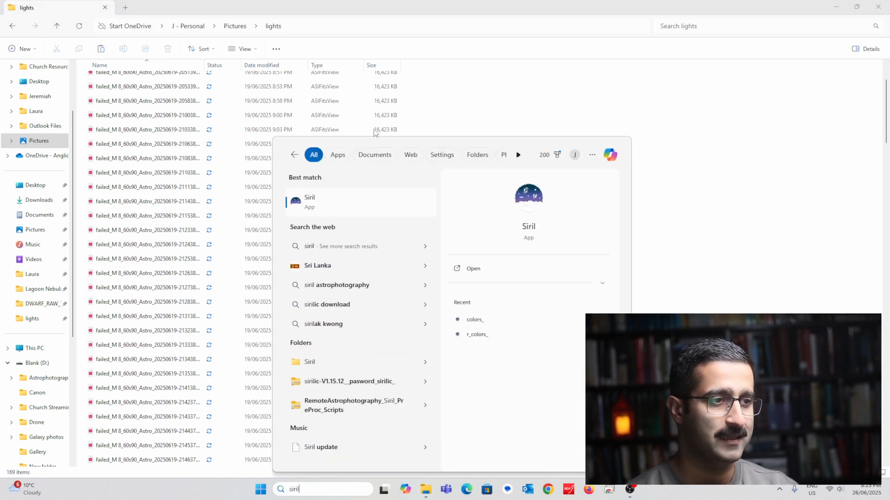
pyautogui.click(326, 207)
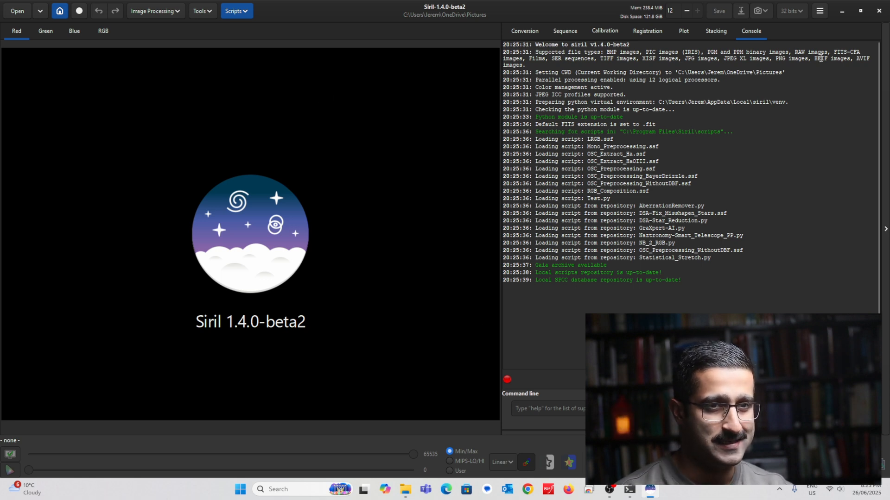
# Examine Siril's online script repository list for the stretch, star reduction and Naztronomy smart telescope preprocessing scripts, and close it.
pyautogui.click(820, 12)
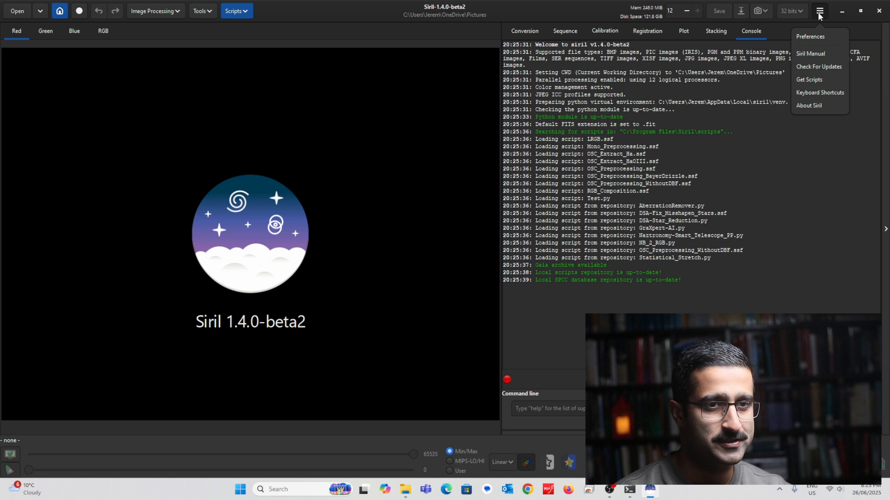
pyautogui.click(817, 85)
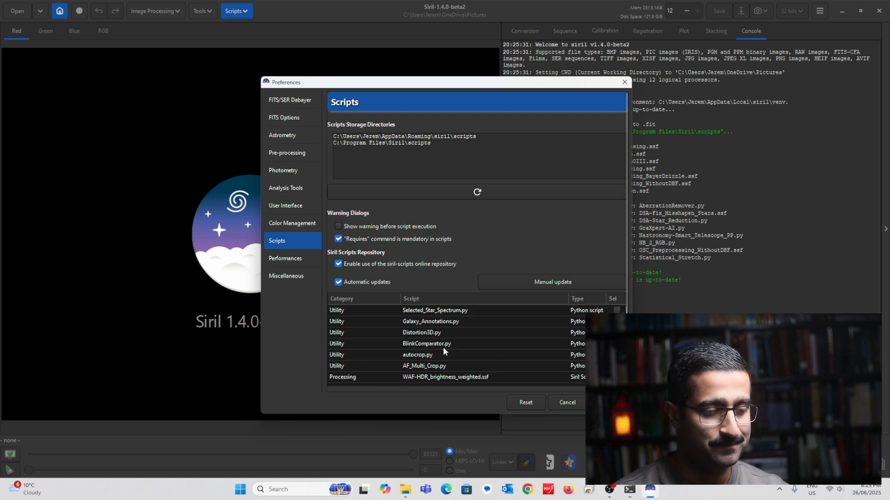
pyautogui.scroll(-1, 443, 347)
pyautogui.scroll(-3, 510, 352)
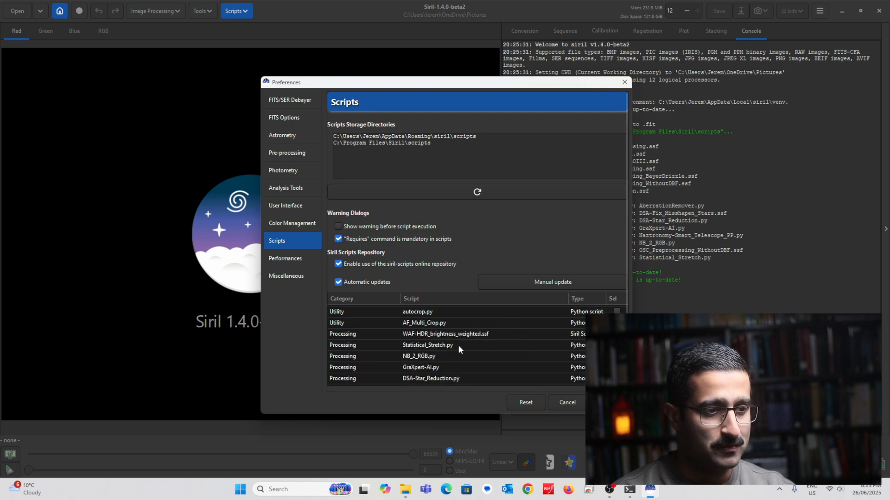
pyautogui.click(380, 345)
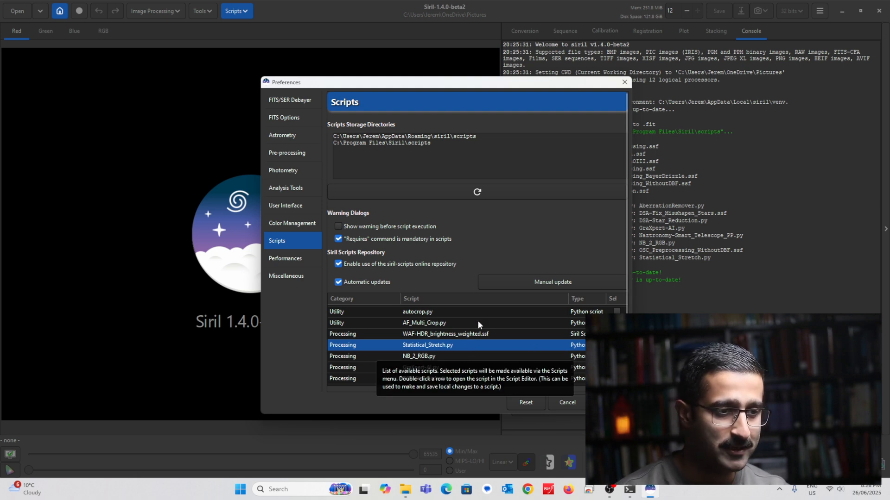
pyautogui.scroll(-2, 477, 321)
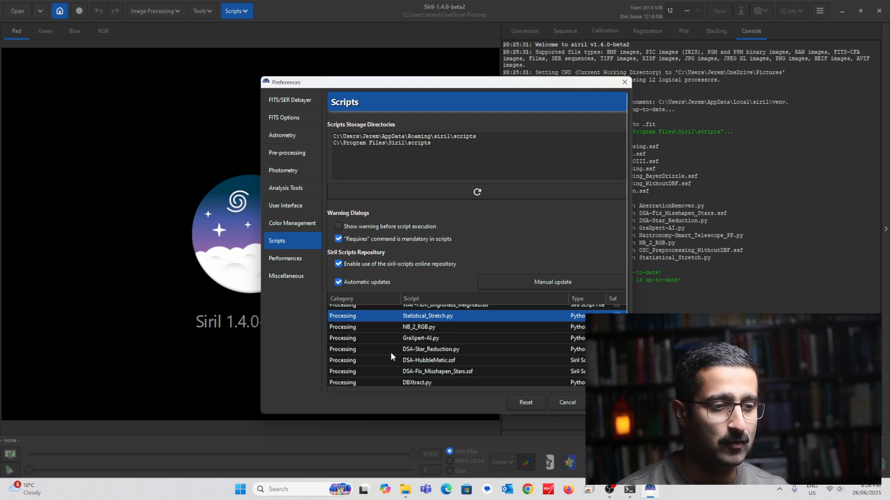
pyautogui.click(419, 350)
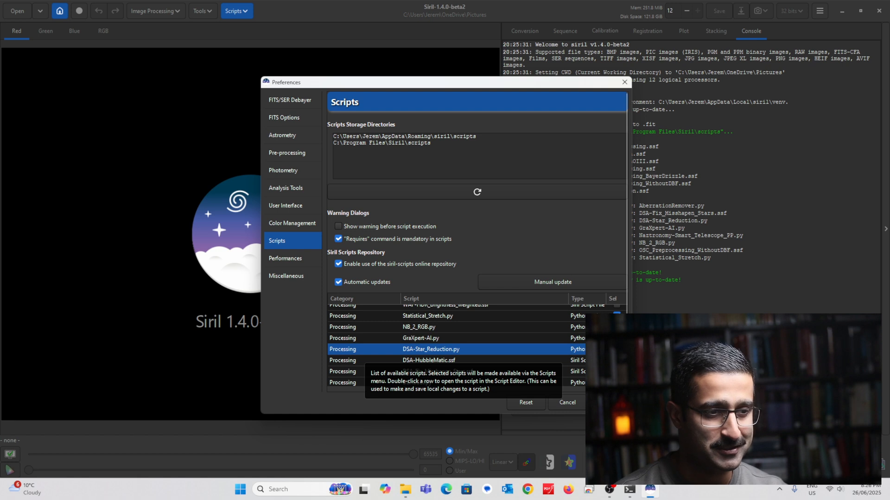
pyautogui.scroll(-2, 524, 352)
pyautogui.scroll(-3, 474, 356)
pyautogui.scroll(-5, 474, 356)
pyautogui.scroll(-2, 441, 361)
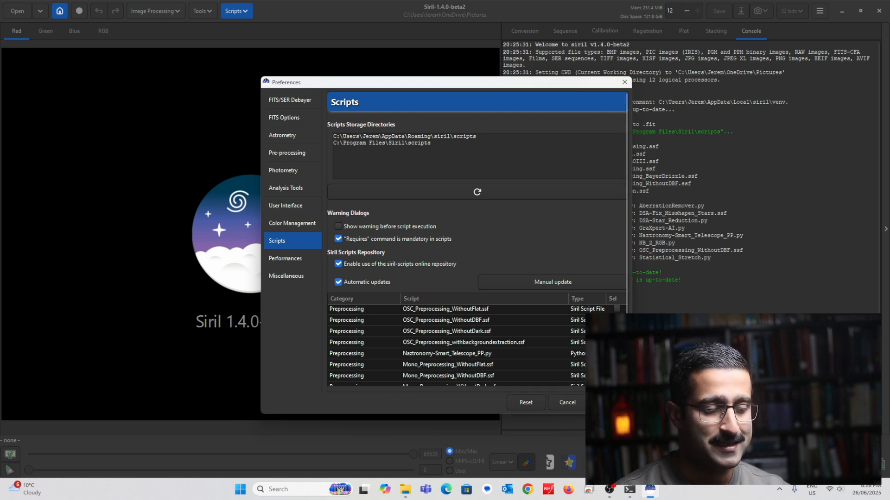
pyautogui.press('Escape')
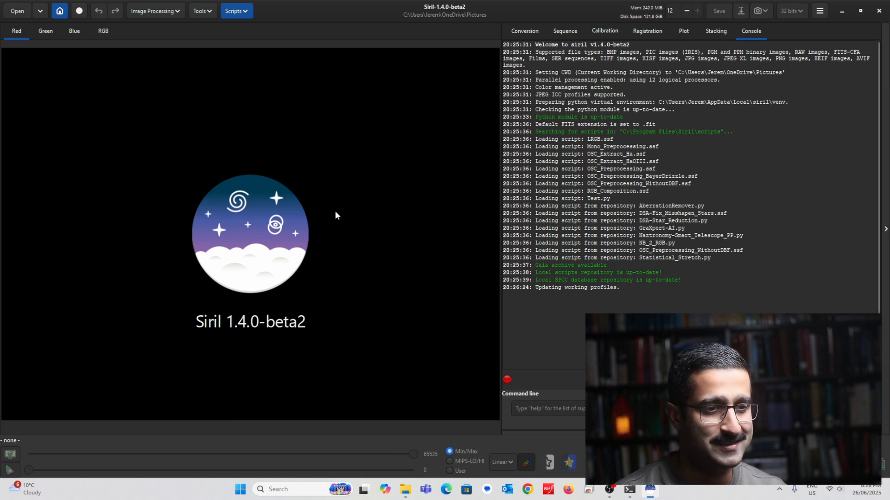
# Run the Naztronomy-Smart_Telescope_PP.py Python script and reposition its window over the image area.
pyautogui.click(234, 13)
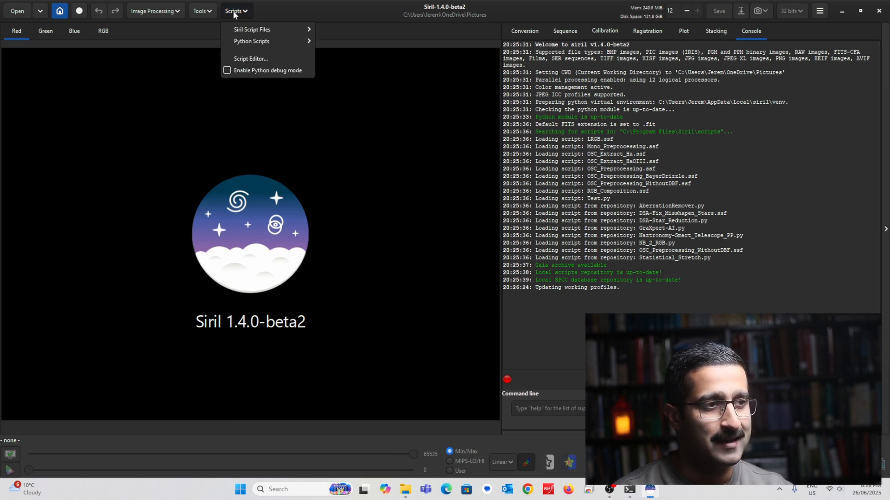
pyautogui.moveTo(274, 41)
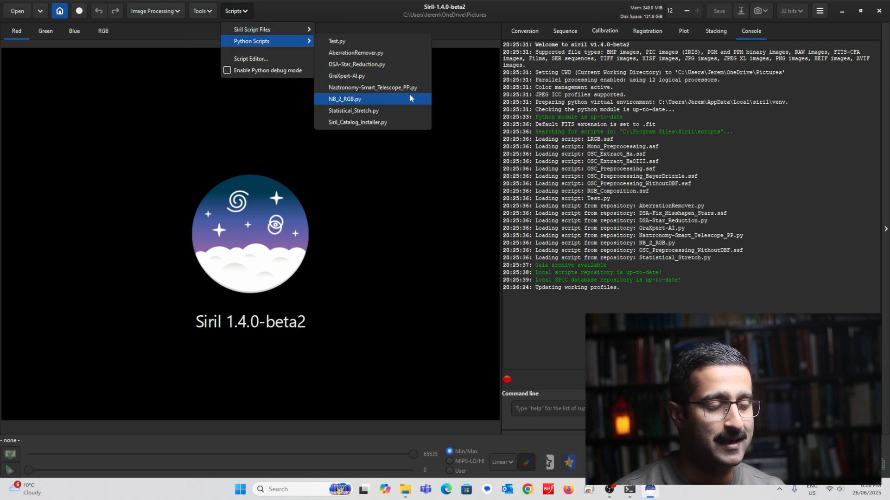
pyautogui.click(369, 90)
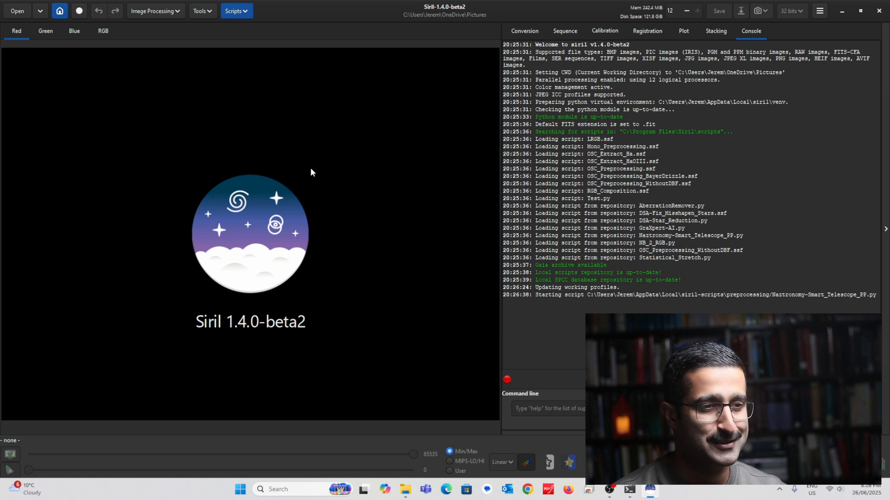
pyautogui.moveTo(298, 109); pyautogui.dragTo(288, 58)
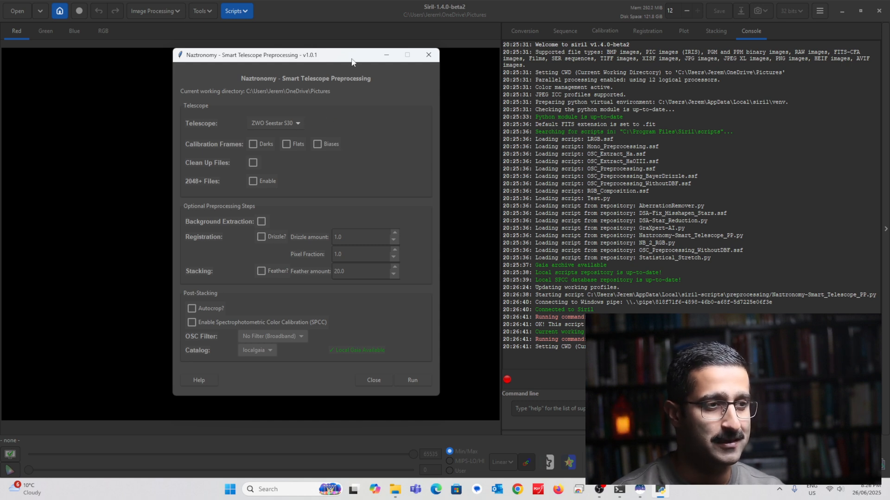
pyautogui.moveTo(351, 59); pyautogui.dragTo(355, 54)
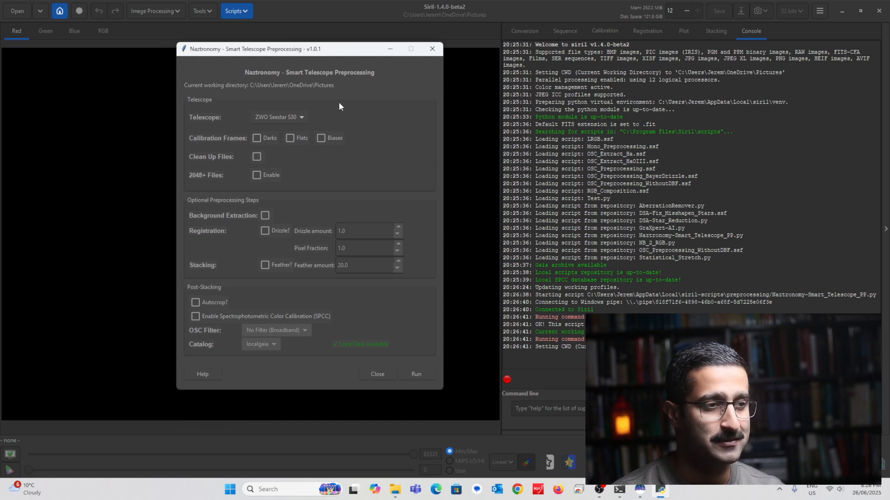
# Set the preprocessing telescope to Dwarf 3 and enable Clean Up Files.
pyautogui.click(294, 120)
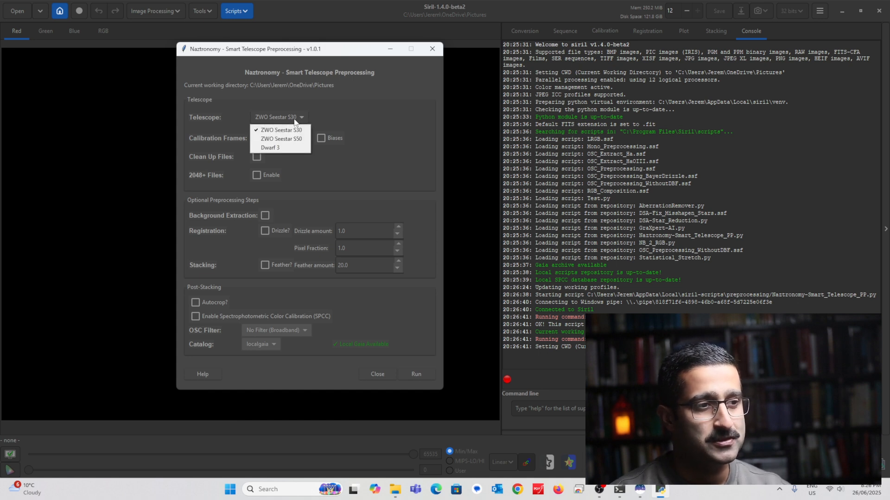
pyautogui.click(286, 148)
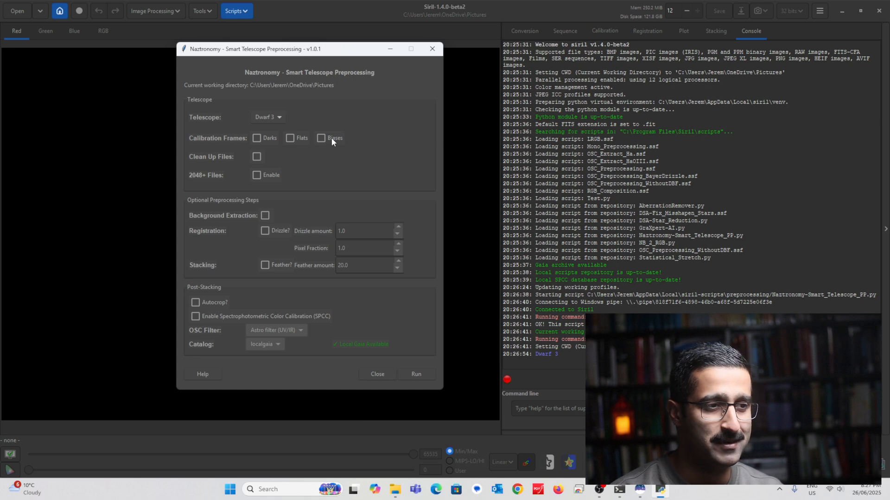
pyautogui.click(259, 158)
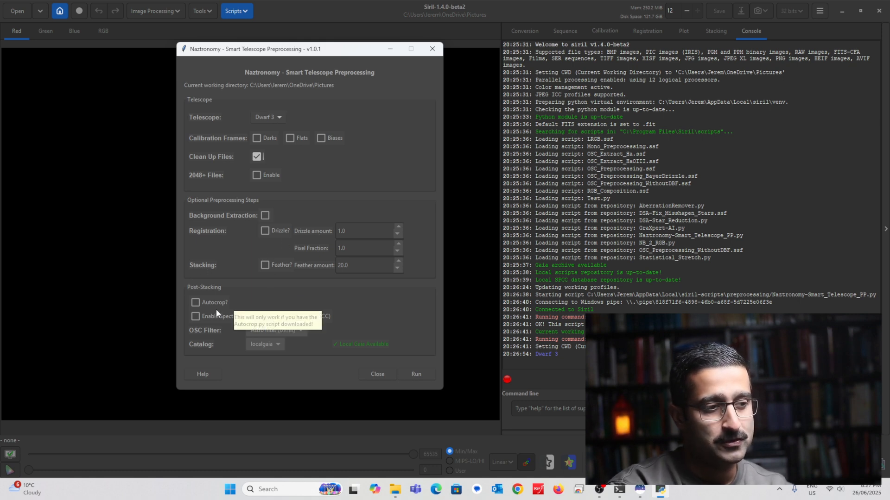
# Enable Spectrophotometric Color Calibration (SPCC) and set the OSC filter to Dual-Band.
pyautogui.click(195, 317)
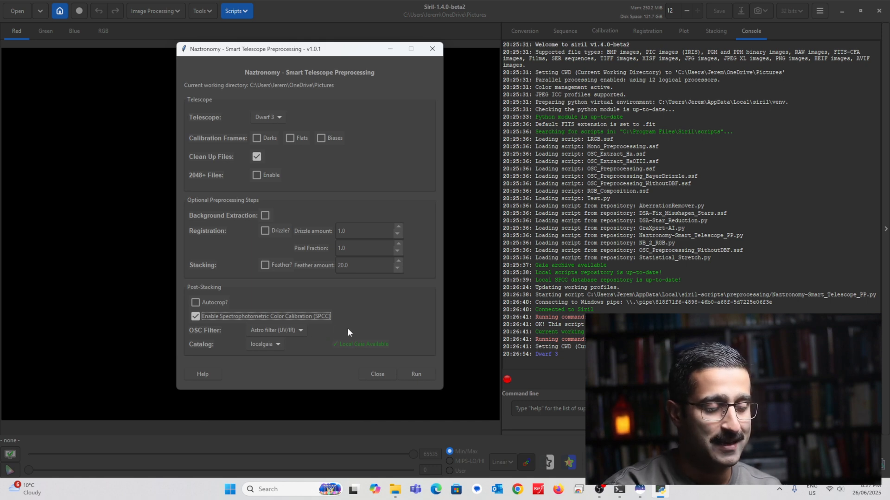
pyautogui.click(195, 317)
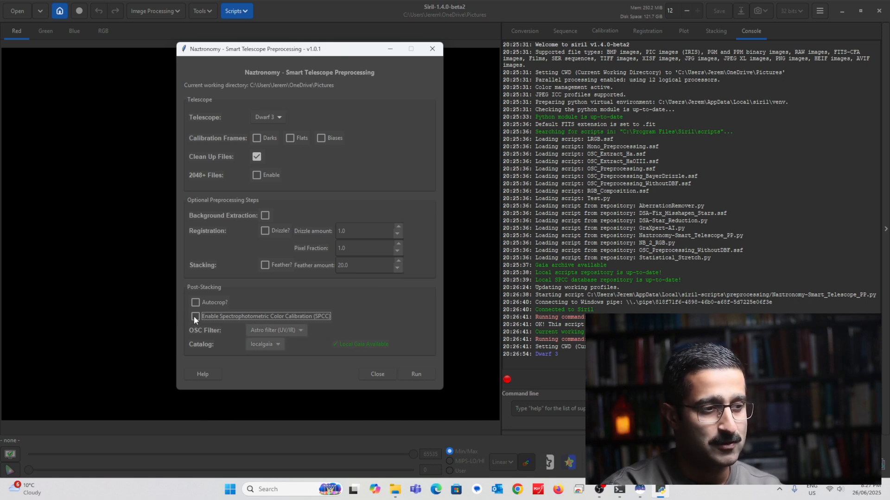
pyautogui.click(195, 317)
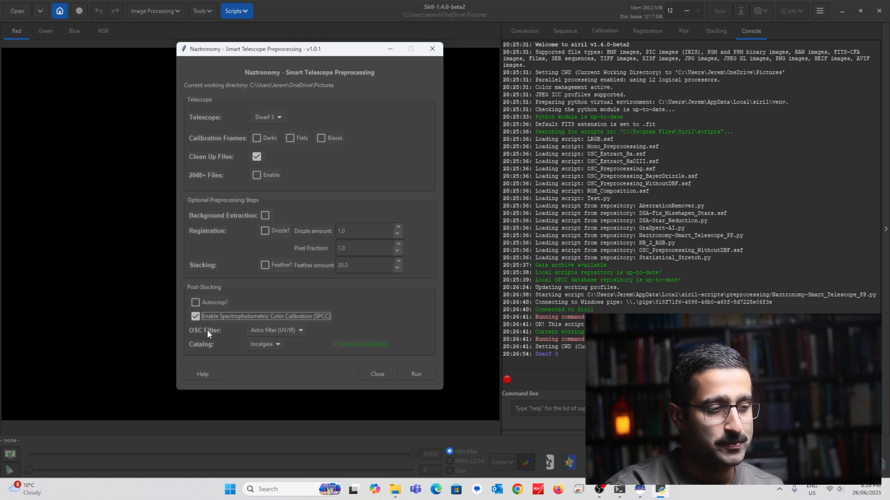
pyautogui.click(265, 334)
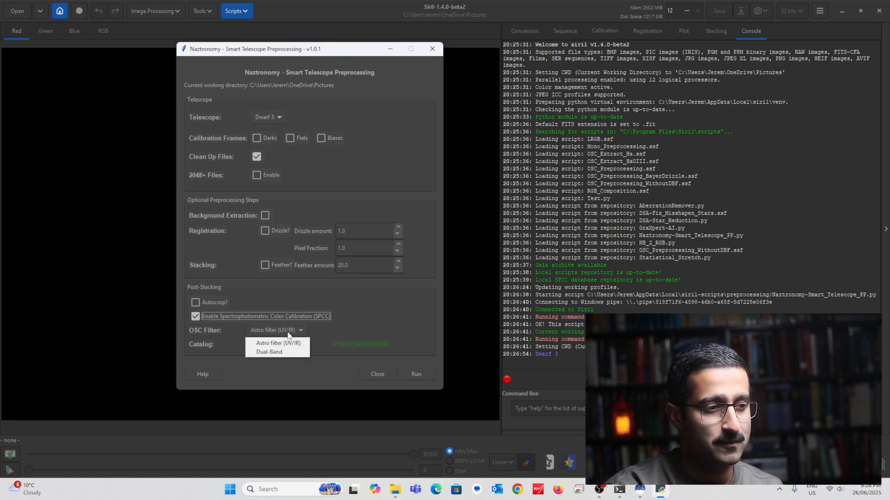
pyautogui.click(271, 353)
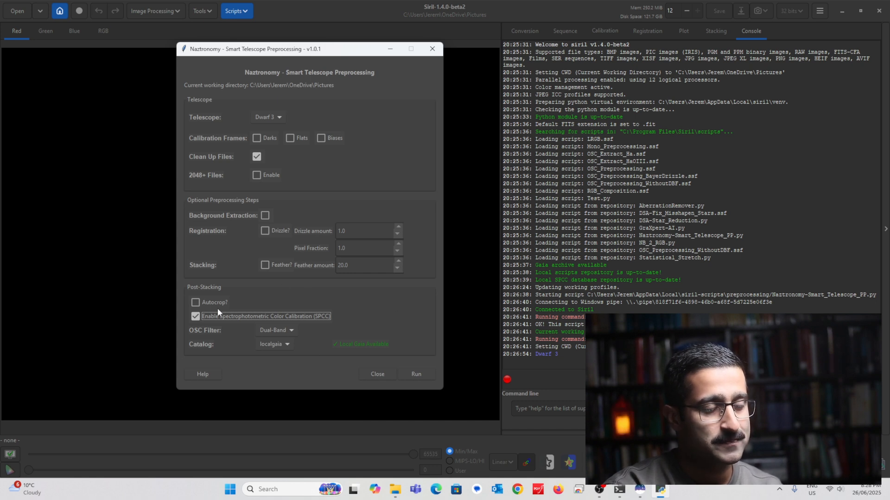
# Run the smart telescope preprocessing script and preview the stacked Lagoon Nebula image in AutoStretch mode.
pyautogui.click(415, 375)
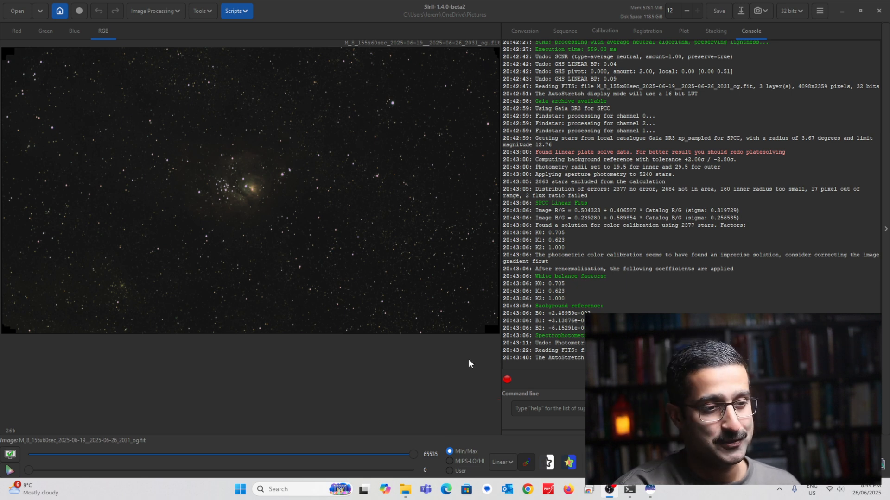
pyautogui.click(507, 469)
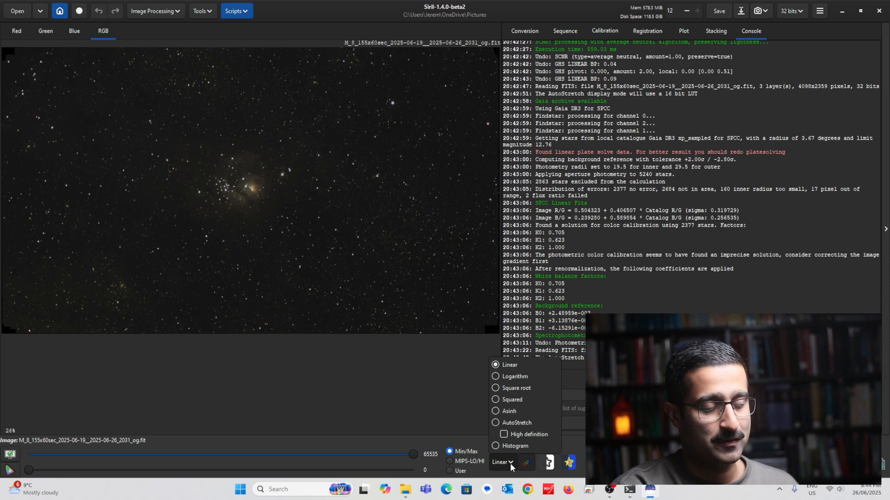
pyautogui.click(516, 423)
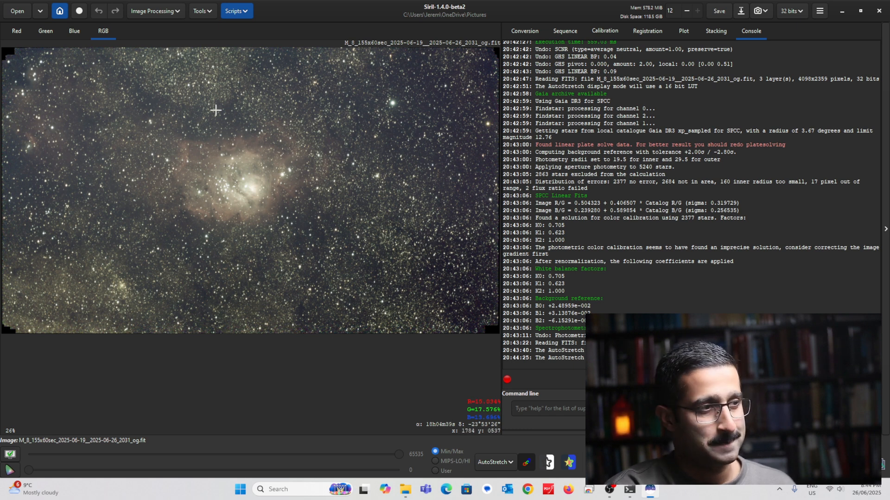
# Switch the stacked image's preview to Histogram mode to reveal the uneven stacking borders.
pyautogui.click(500, 461)
pyautogui.click(500, 438)
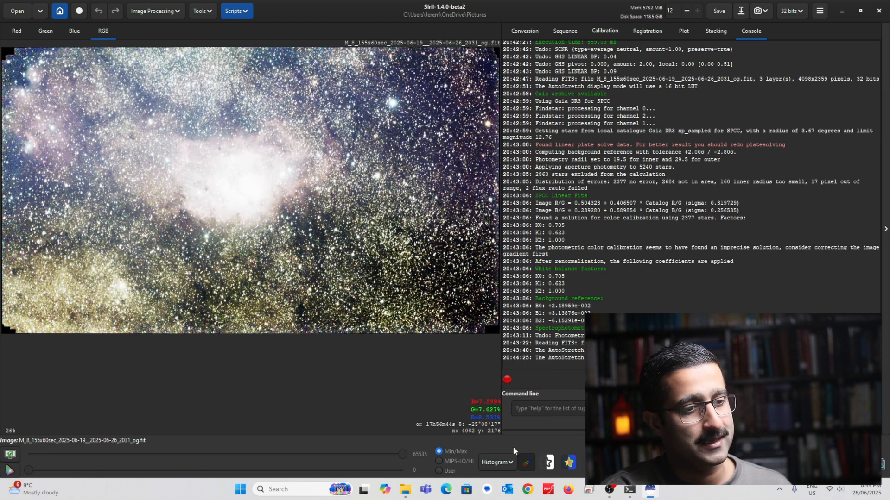
pyautogui.click(496, 462)
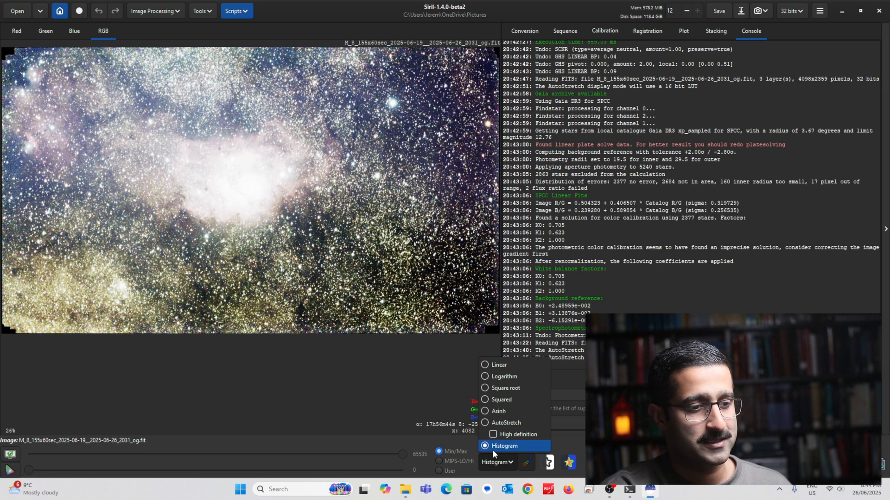
pyautogui.click(493, 448)
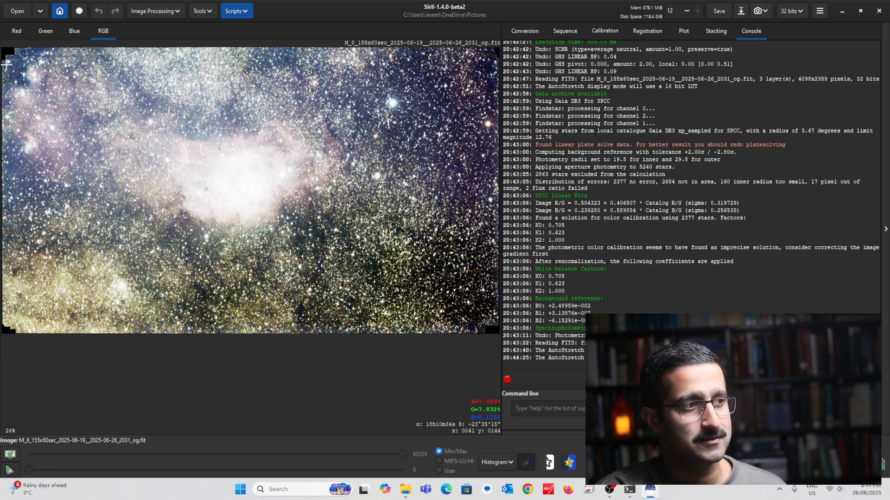
# Select an area of about 3979 by 2123 px that excludes the black stacking borders and crop the image to it.
pyautogui.moveTo(6, 64); pyautogui.dragTo(490, 321)
pyautogui.moveTo(236, 67); pyautogui.dragTo(235, 60)
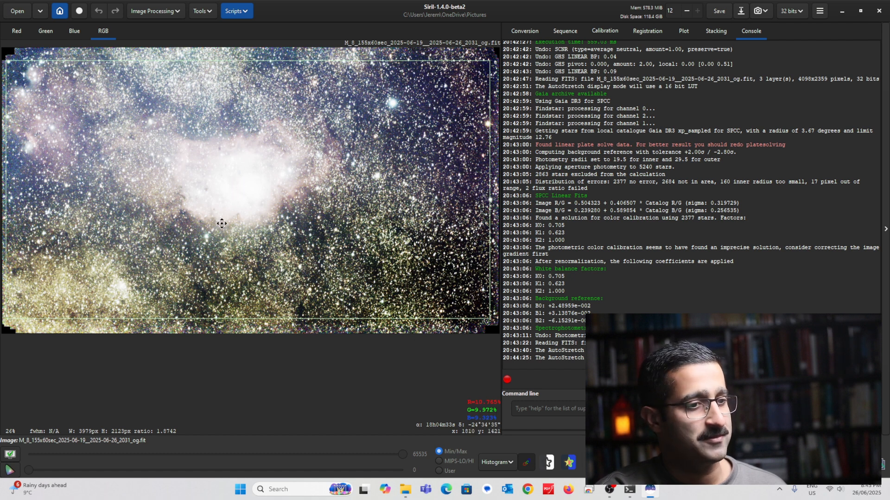
pyautogui.rightClick(243, 213)
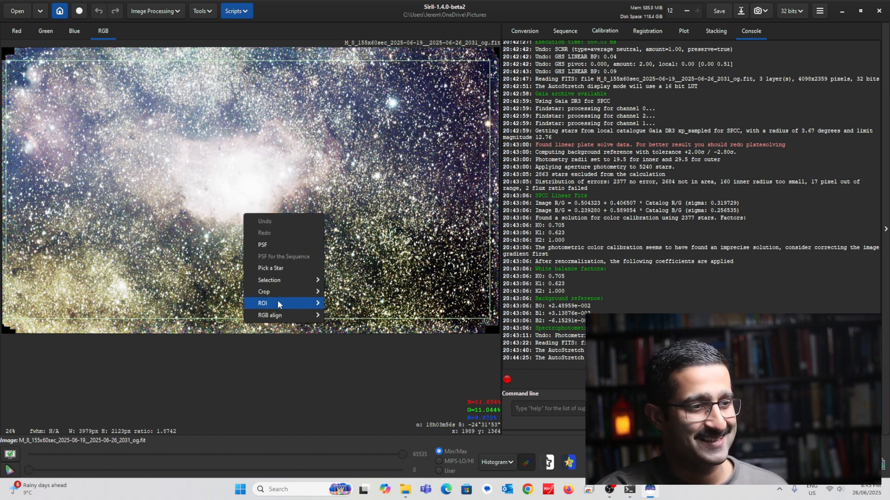
pyautogui.moveTo(277, 294)
pyautogui.click(353, 292)
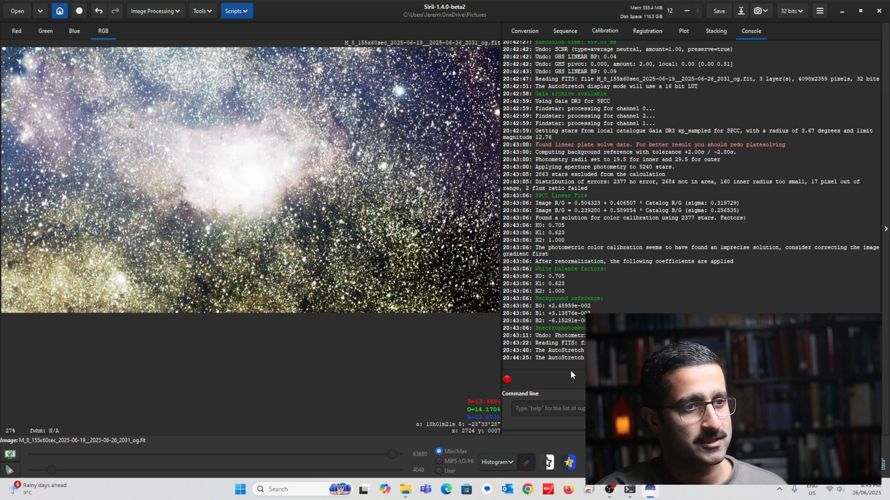
# Switch the cropped image's preview to Linear, and set it to AutoStretch with High definition enabled.
pyautogui.click(509, 466)
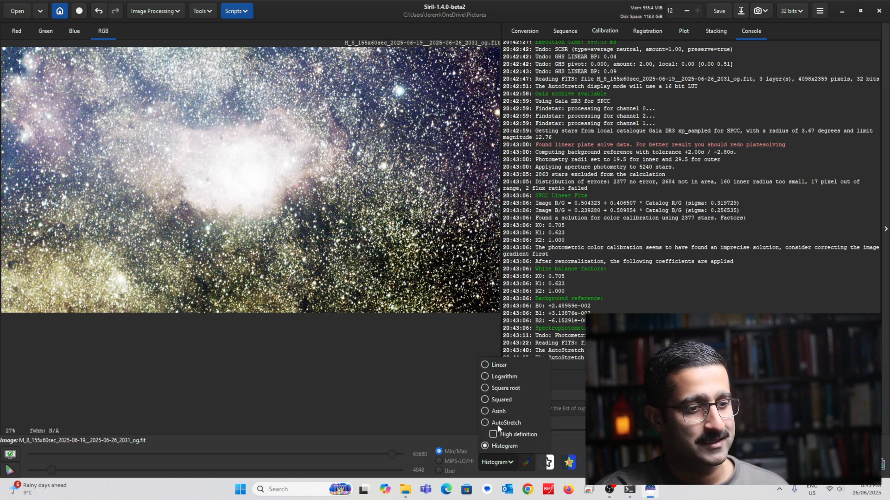
pyautogui.click(515, 367)
pyautogui.click(509, 461)
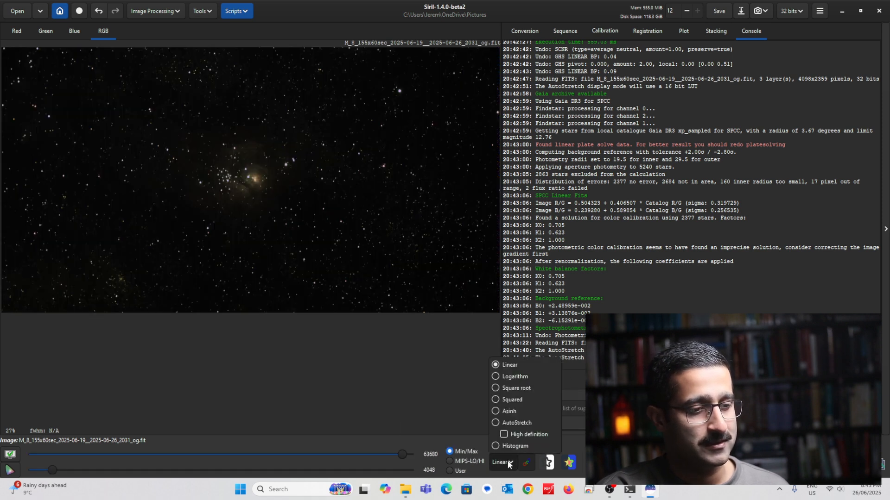
pyautogui.click(505, 433)
pyautogui.click(508, 462)
pyautogui.click(521, 423)
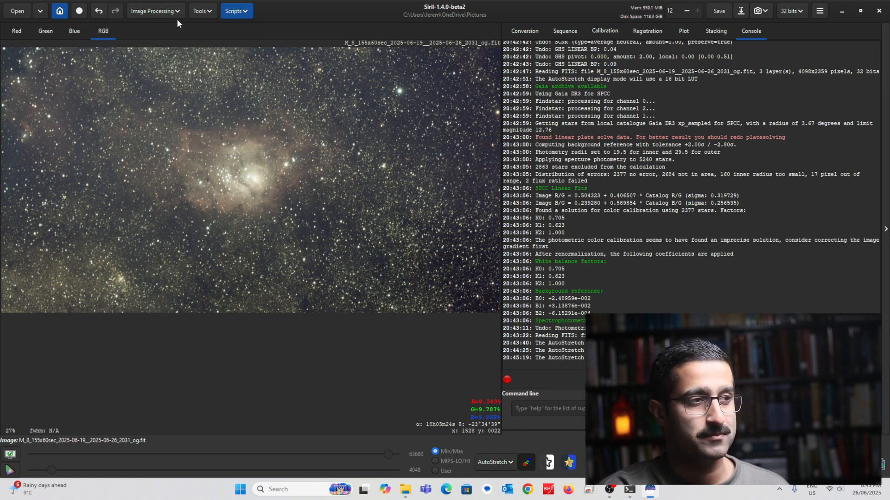
pyautogui.doubleClick(542, 320)
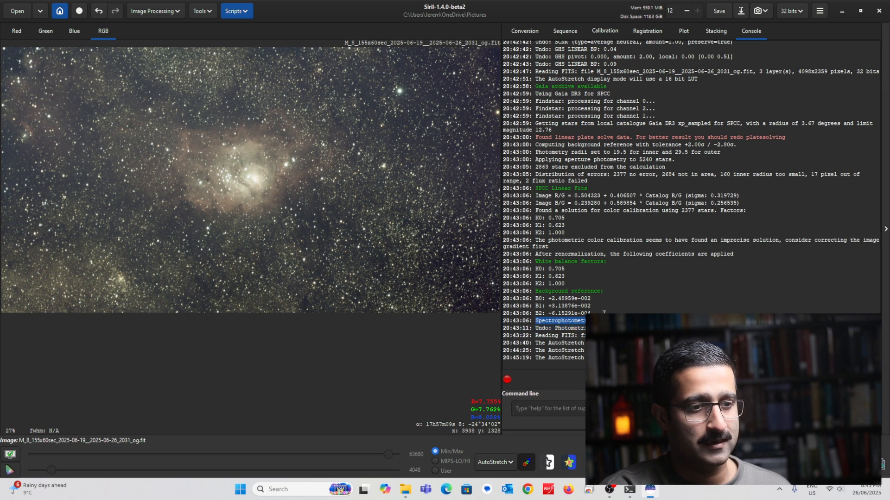
pyautogui.click(585, 320)
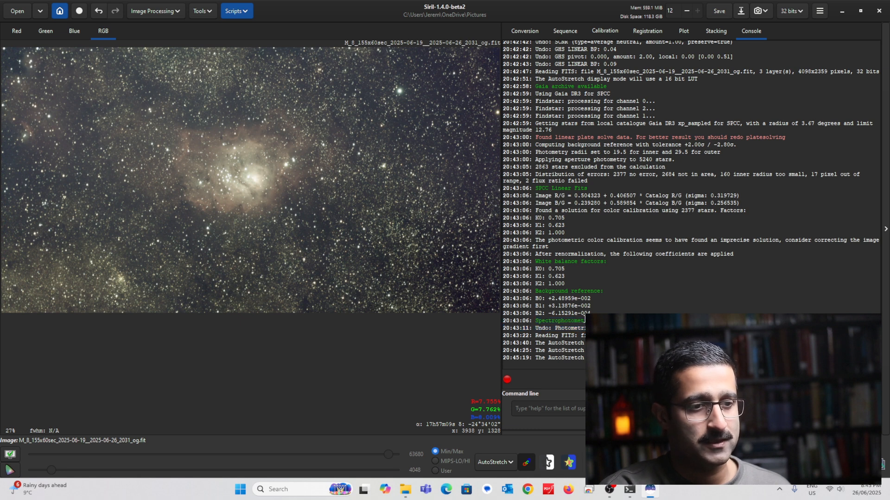
pyautogui.click(151, 12)
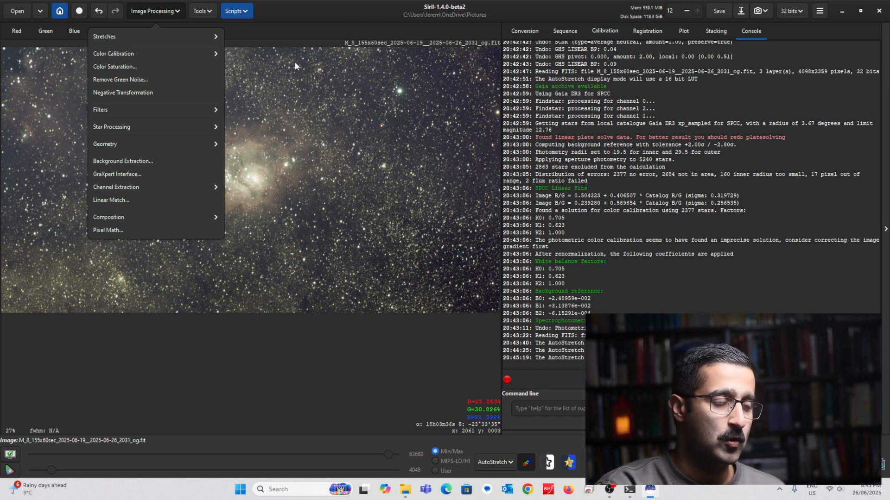
pyautogui.click(155, 13)
# Open Spectrophotometric Color Calibration, move its dialog off the nebula, and select SVBONY UHC as the OSC filter.
pyautogui.click(156, 12)
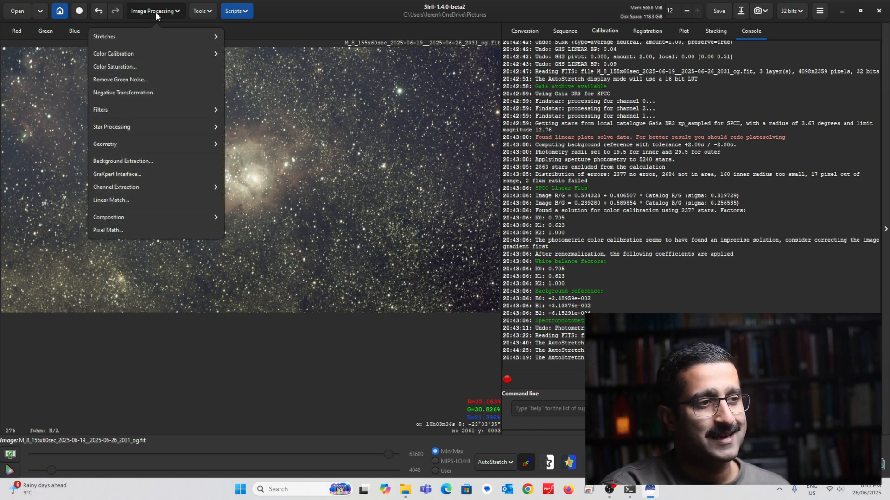
pyautogui.click(116, 55)
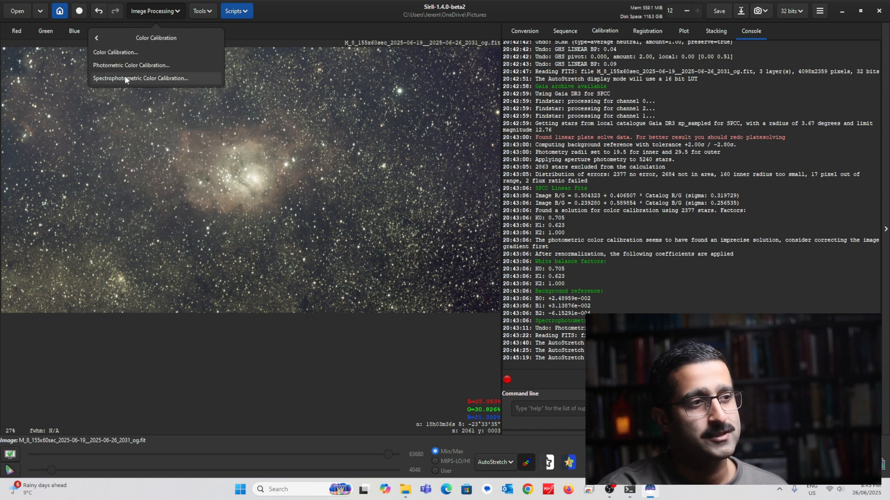
pyautogui.click(124, 78)
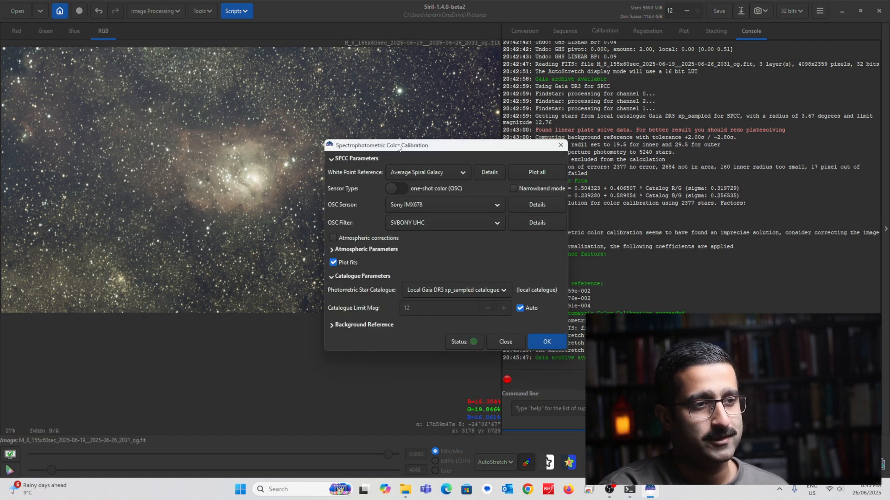
pyautogui.moveTo(397, 147); pyautogui.dragTo(469, 120)
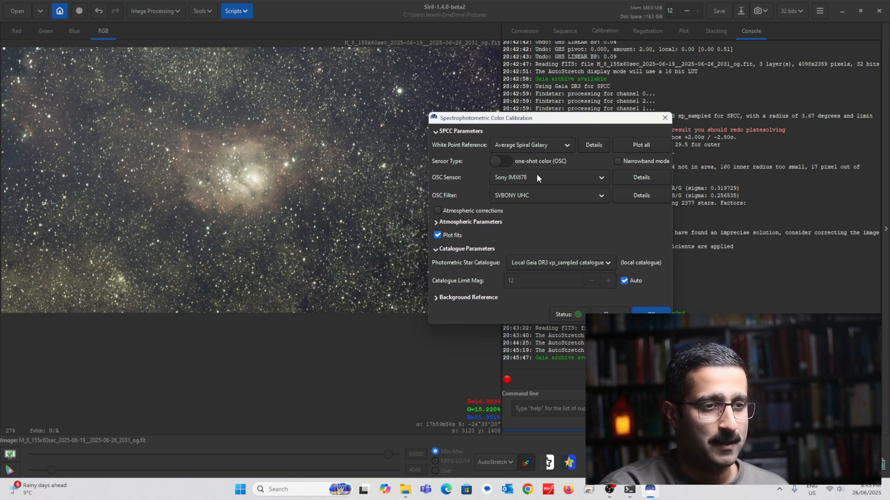
pyautogui.click(547, 195)
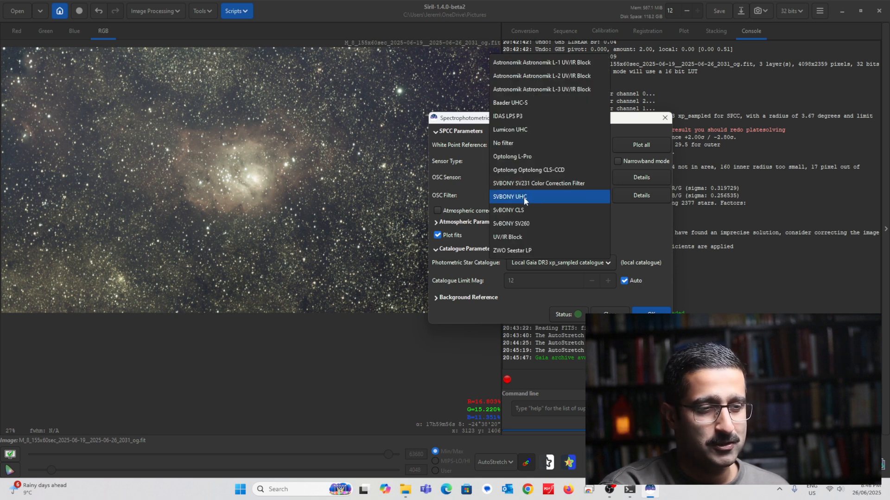
pyautogui.click(524, 198)
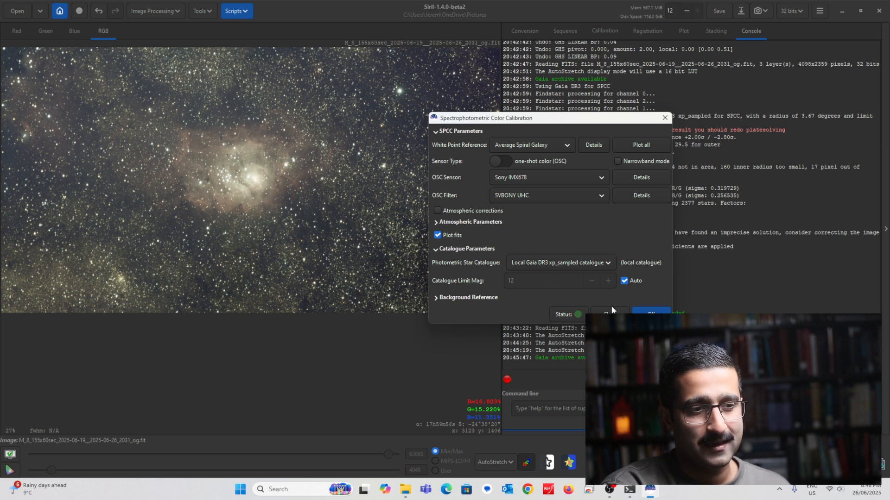
# Apply the spectrophotometric color calibration, and close both white balance plots and the calibration dialog.
pyautogui.press('Return')
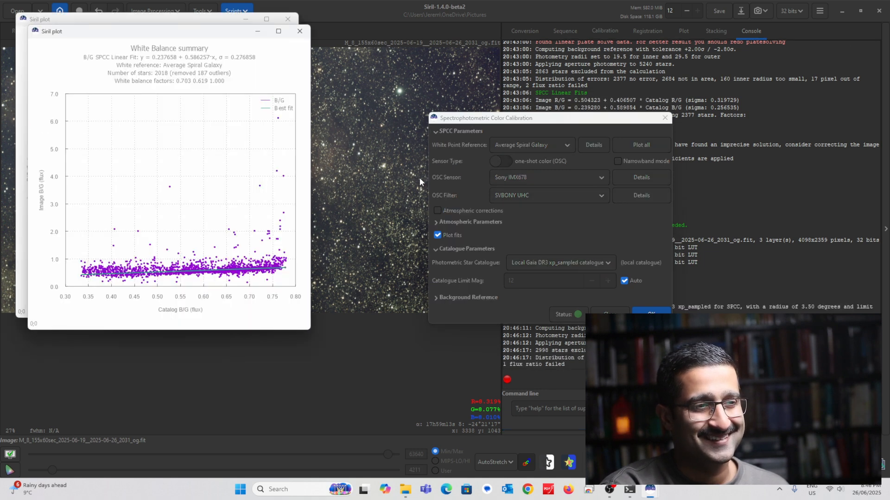
pyautogui.click(300, 31)
pyautogui.click(288, 19)
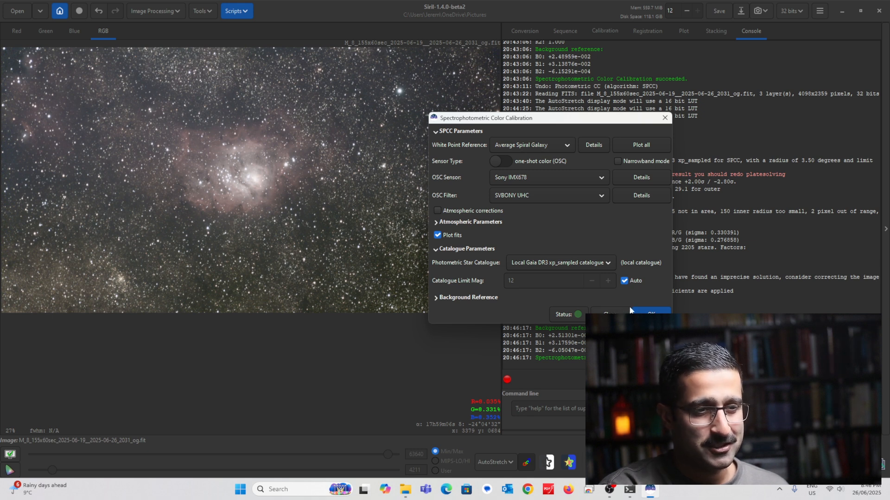
pyautogui.click(614, 312)
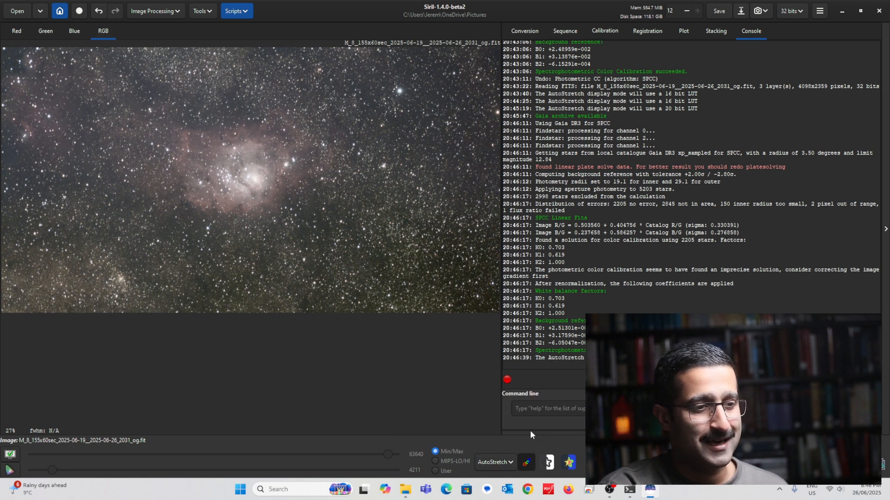
# Preview the image in Histogram mode and generate Background Extraction samples using RBF with 5 samples per line.
pyautogui.click(500, 463)
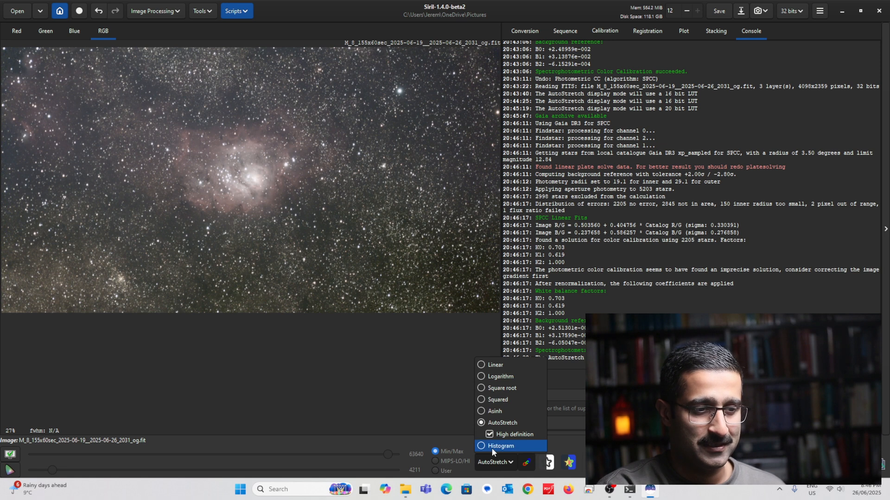
pyautogui.click(491, 446)
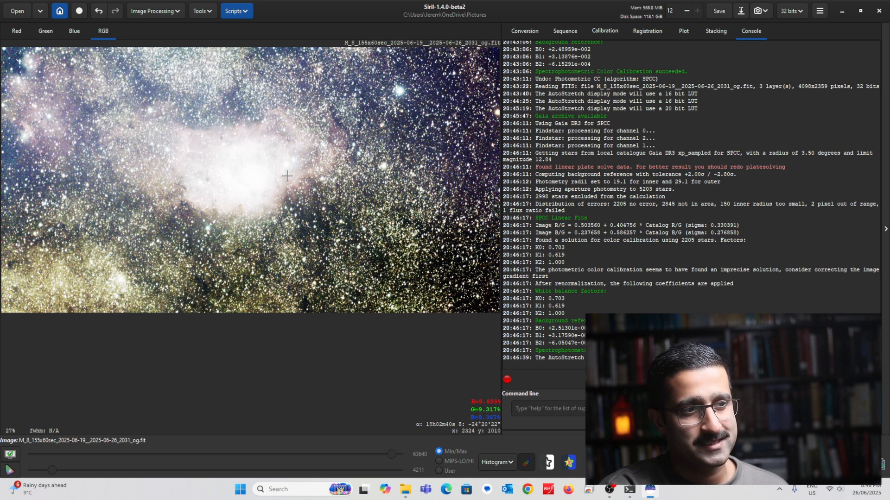
pyautogui.click(164, 10)
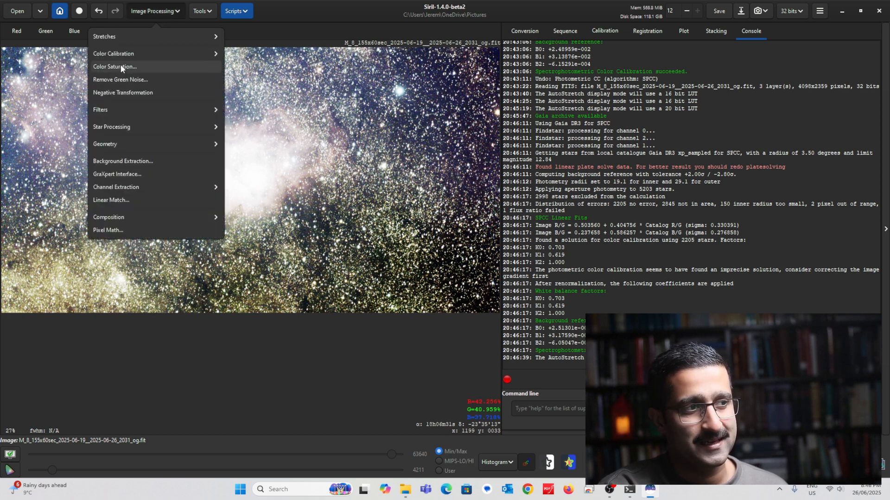
pyautogui.click(138, 161)
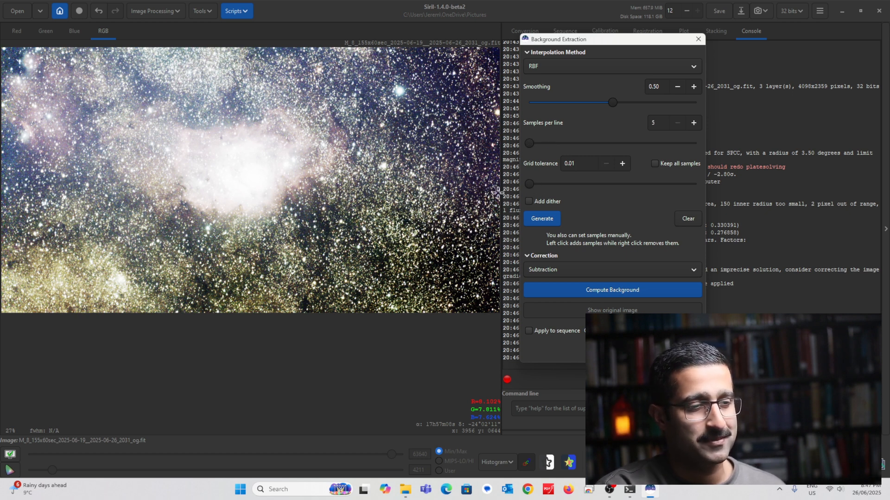
pyautogui.click(546, 222)
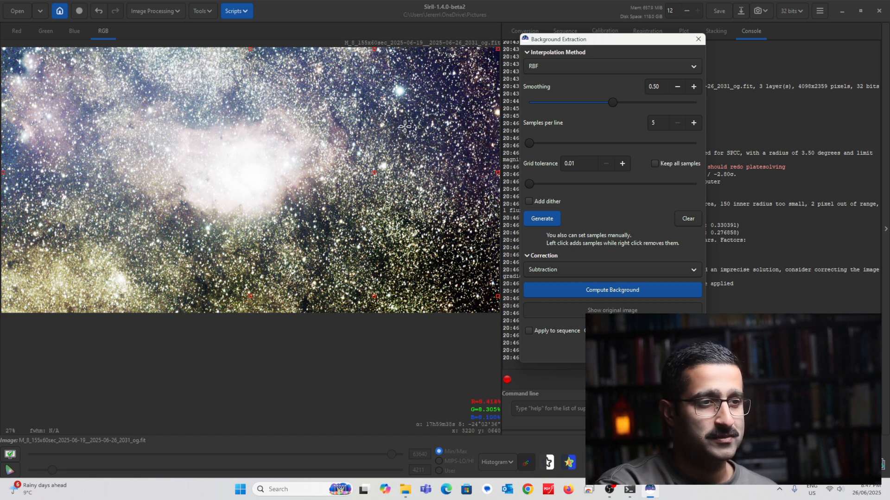
# Add one background sample in the image's upper right and two along its left edge, and extract the background using Subtraction.
pyautogui.click(442, 89)
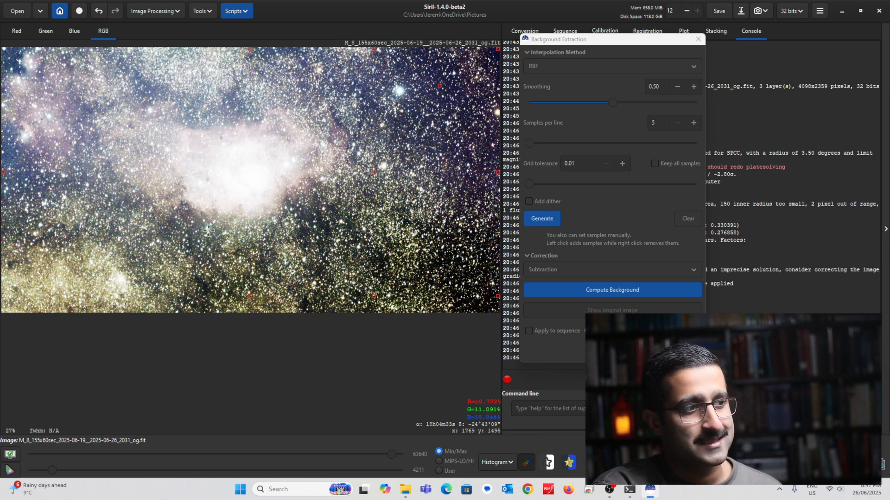
pyautogui.click(11, 153)
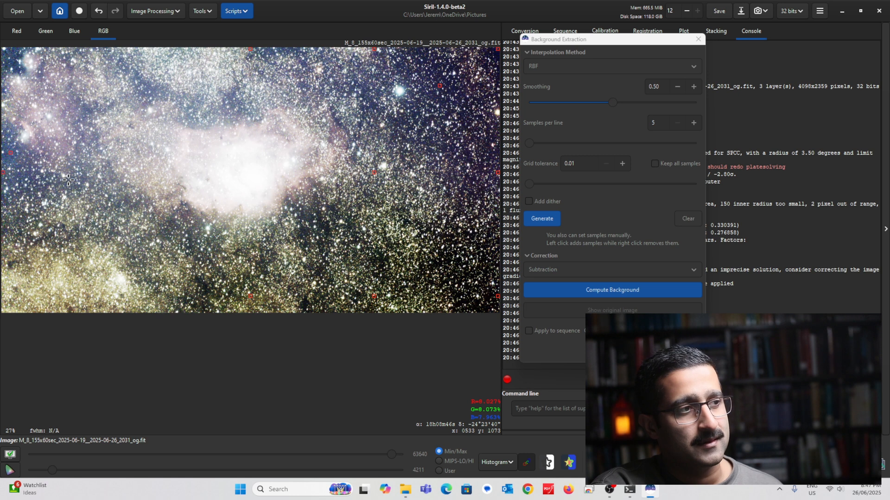
pyautogui.click(12, 53)
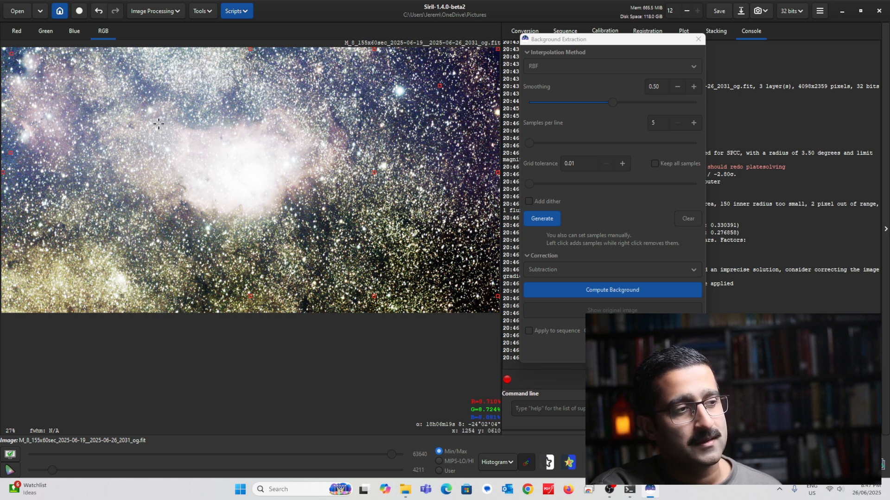
pyautogui.click(621, 295)
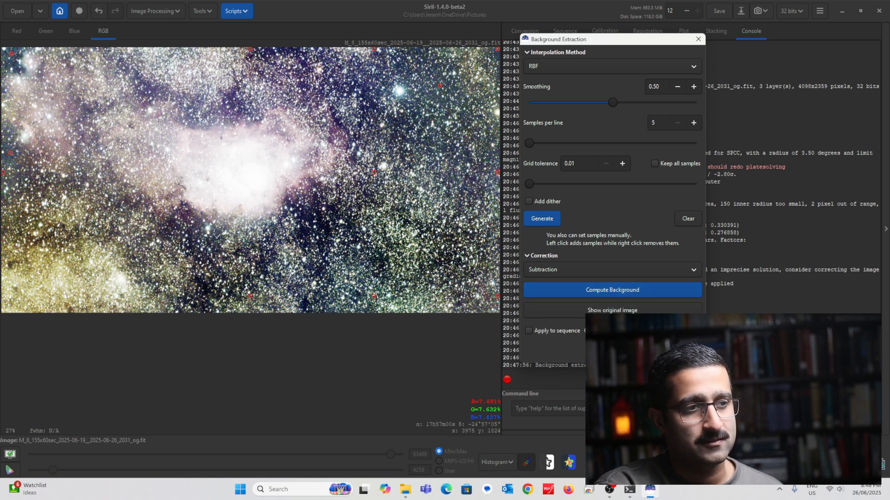
pyautogui.press('Escape')
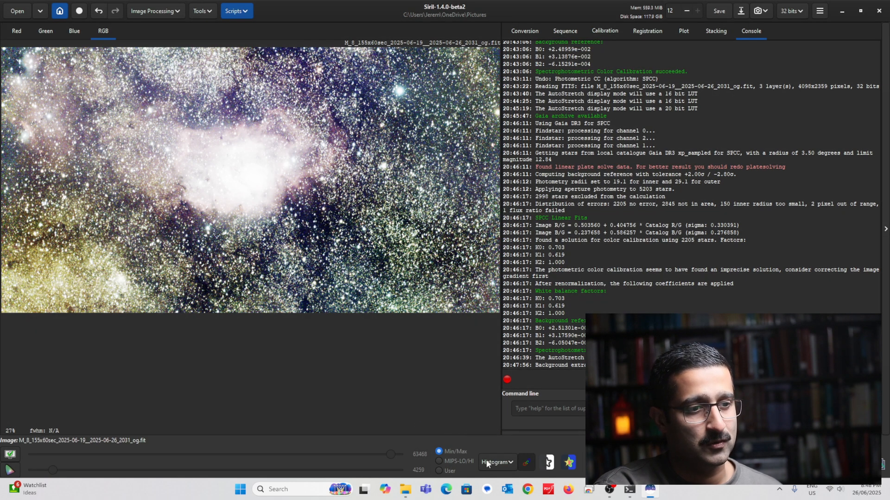
# Switch the preview to AutoStretch, and undo and redo the background extraction to compare the image with and without it.
pyautogui.click(502, 461)
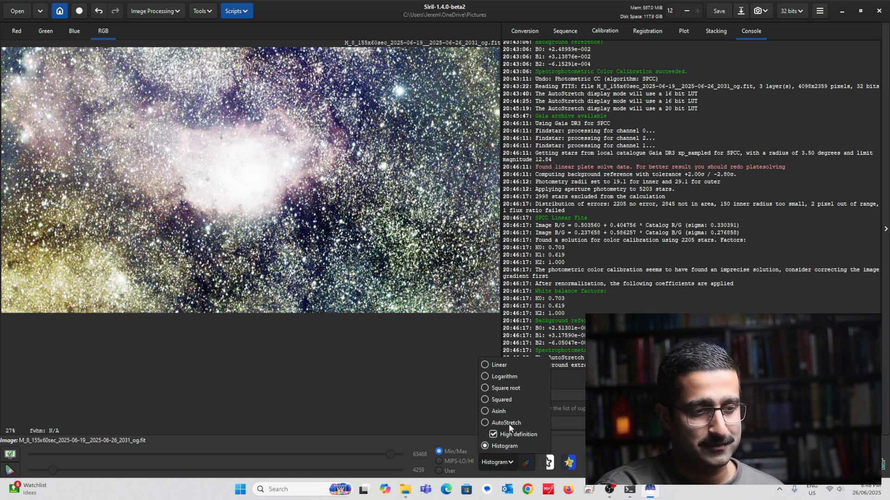
pyautogui.press('Escape')
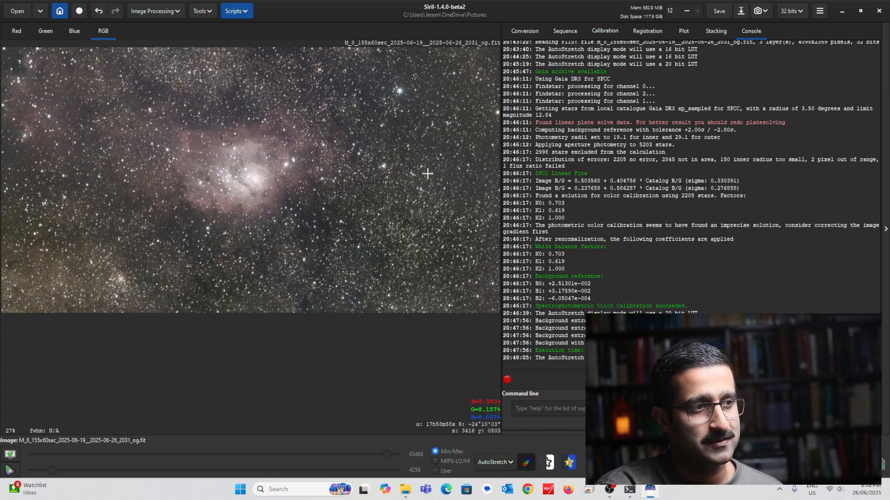
pyautogui.click(96, 12)
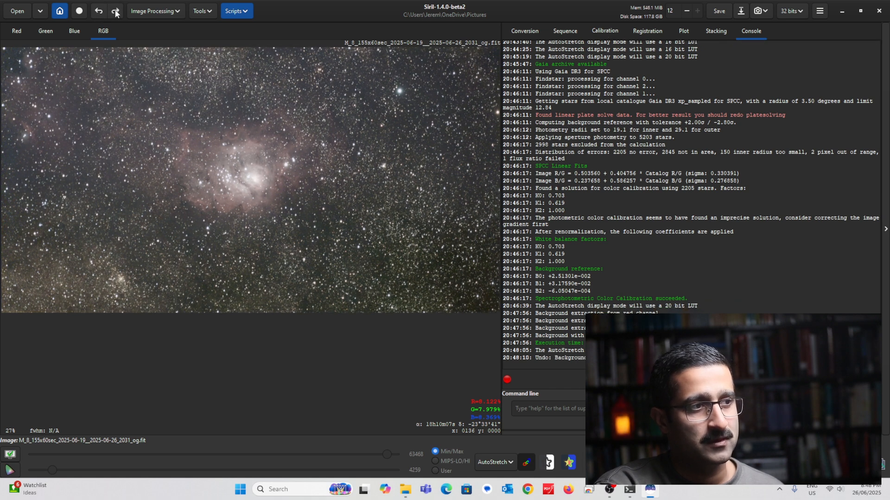
pyautogui.click(116, 11)
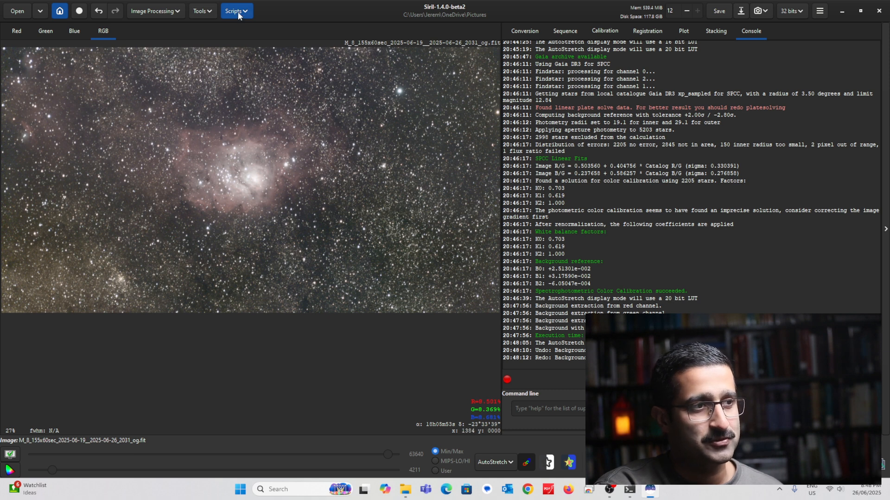
# Remove green noise using the Average Neutral protection method with Preserve lightness enabled, and close the dialog.
pyautogui.click(147, 12)
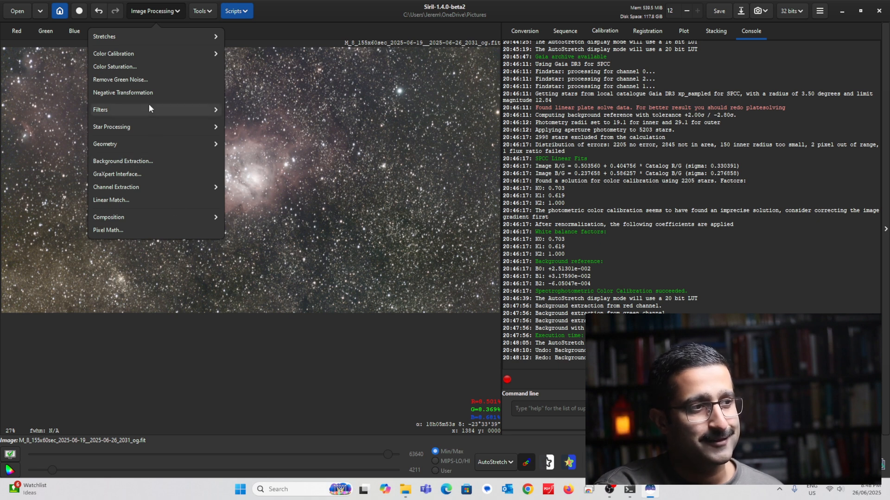
pyautogui.click(125, 84)
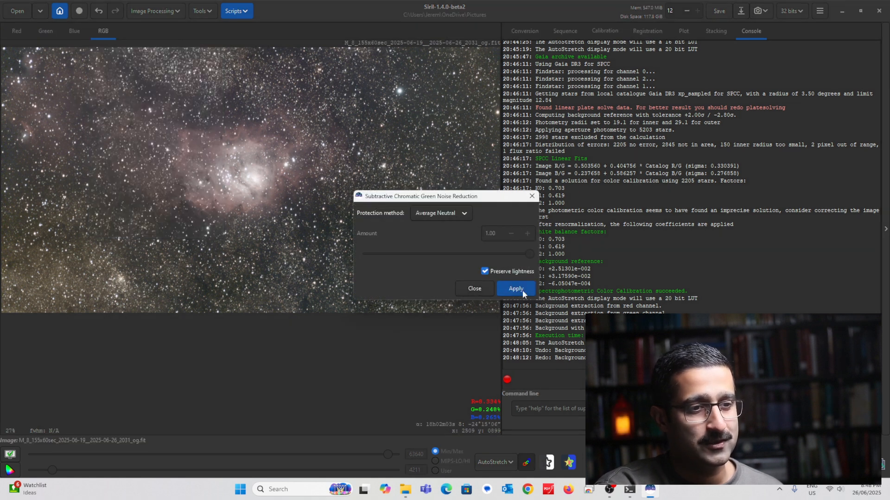
pyautogui.click(516, 288)
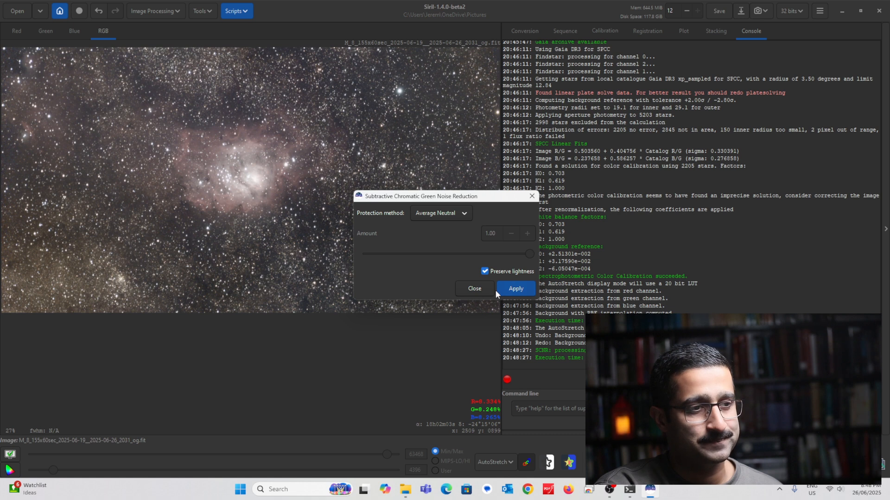
pyautogui.click(476, 289)
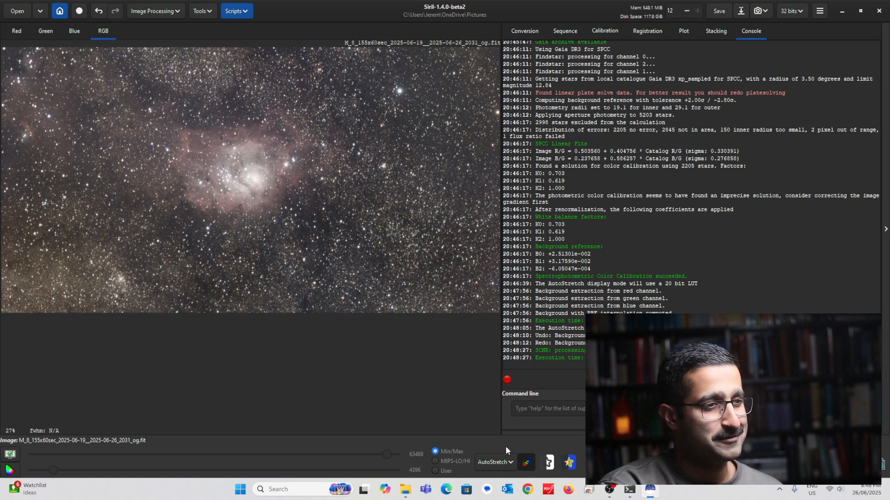
# Switch the preview to Linear and stretch the image with Statistical_Stretch.py at a target median of 0.20, then close the script's dialog.
pyautogui.click(508, 462)
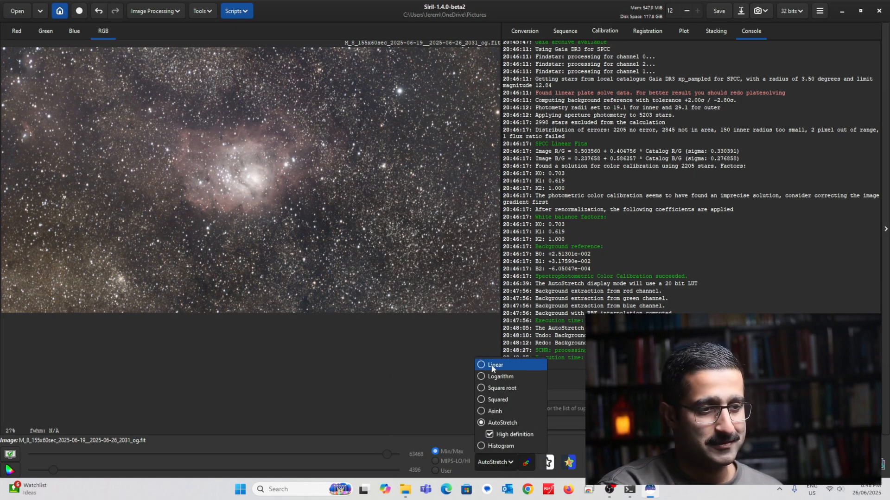
pyautogui.click(493, 365)
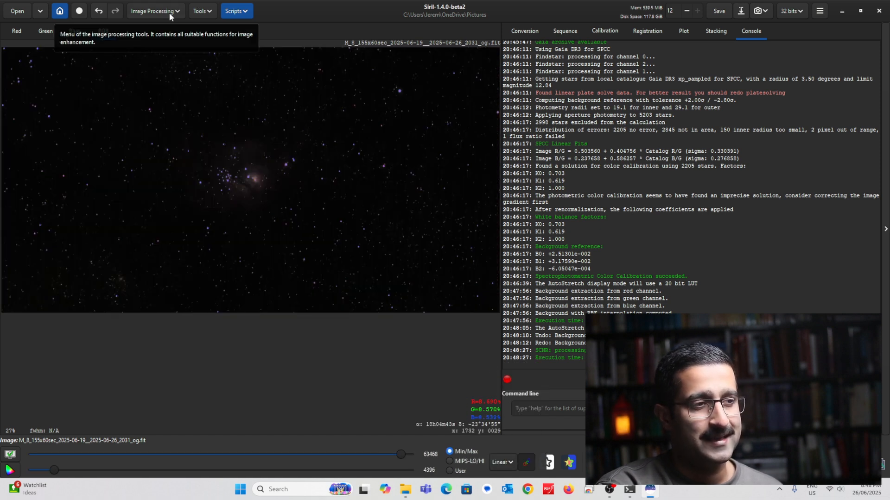
pyautogui.click(244, 14)
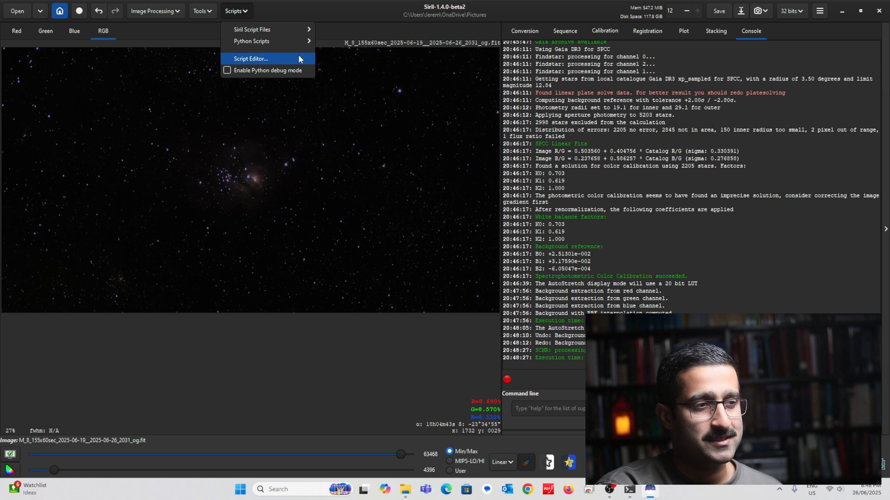
pyautogui.moveTo(288, 43)
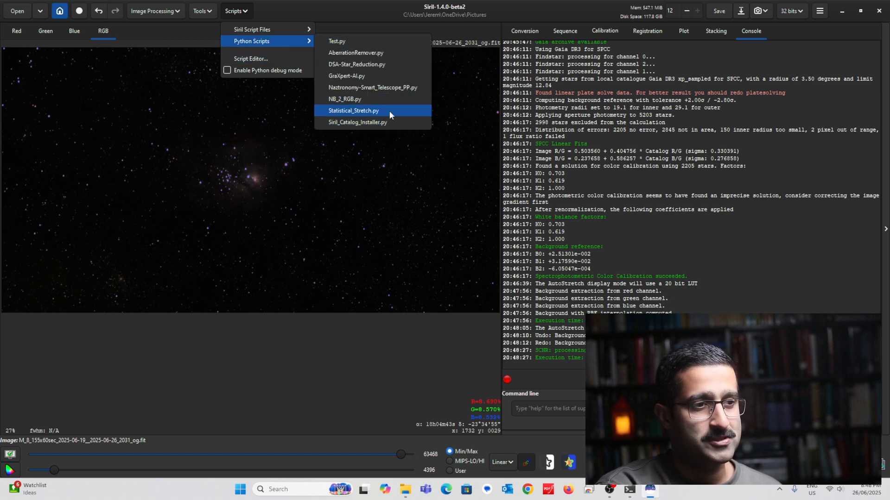
pyautogui.click(350, 113)
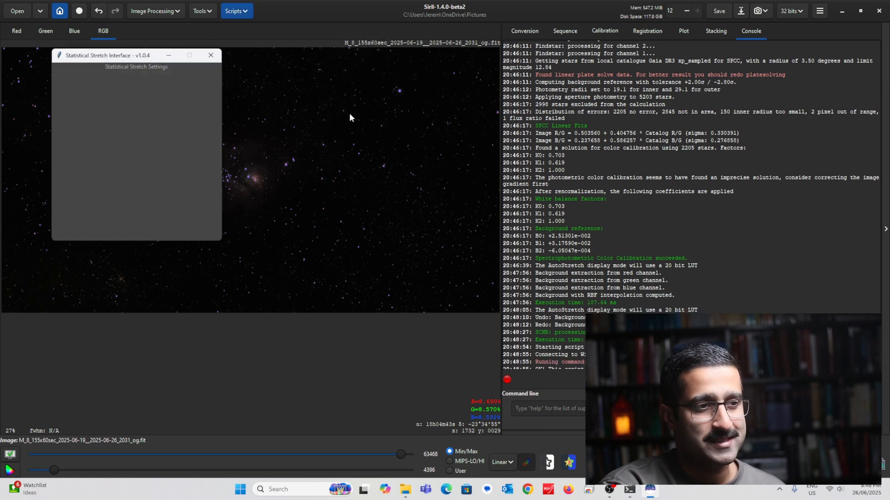
pyautogui.moveTo(127, 60); pyautogui.dragTo(569, 62)
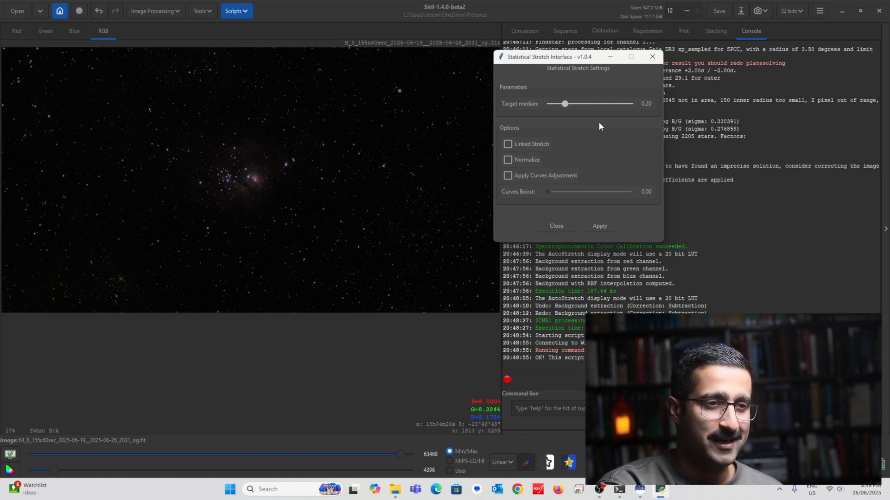
pyautogui.click(593, 227)
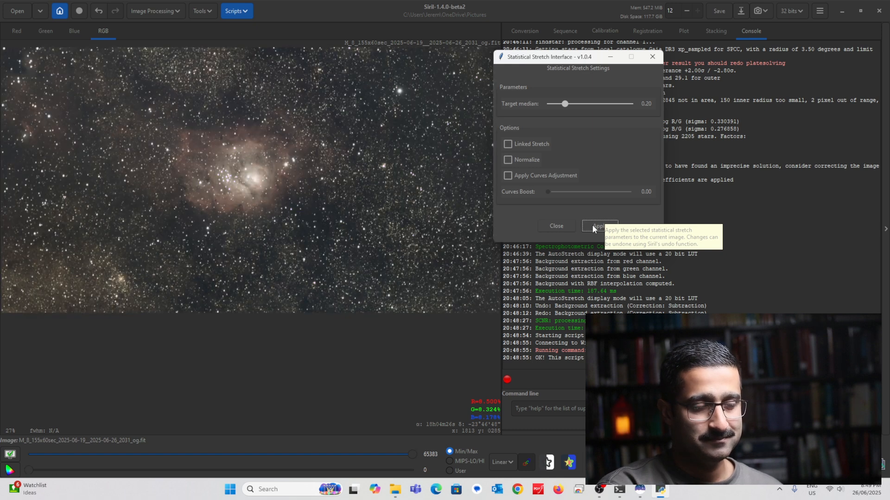
pyautogui.click(559, 225)
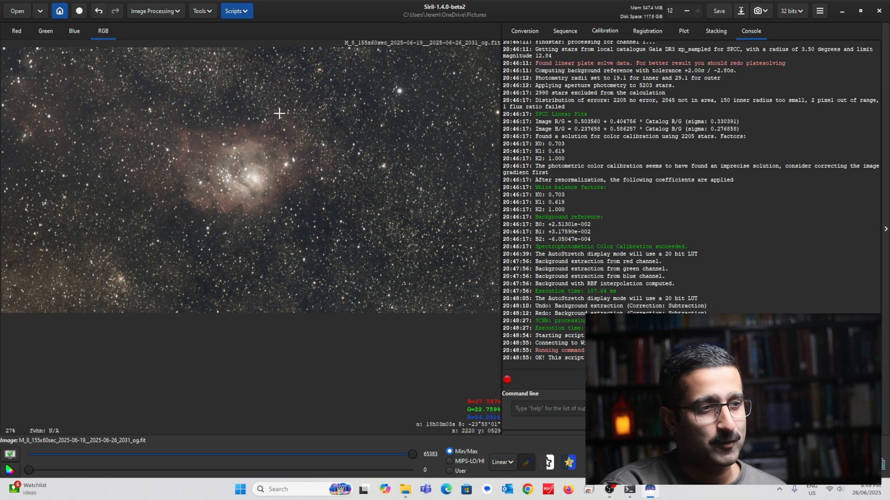
pyautogui.click(245, 11)
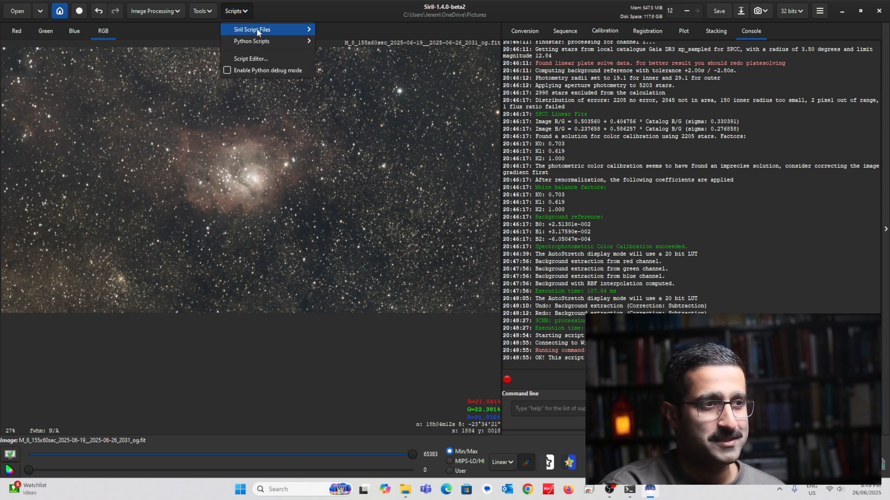
pyautogui.moveTo(260, 42)
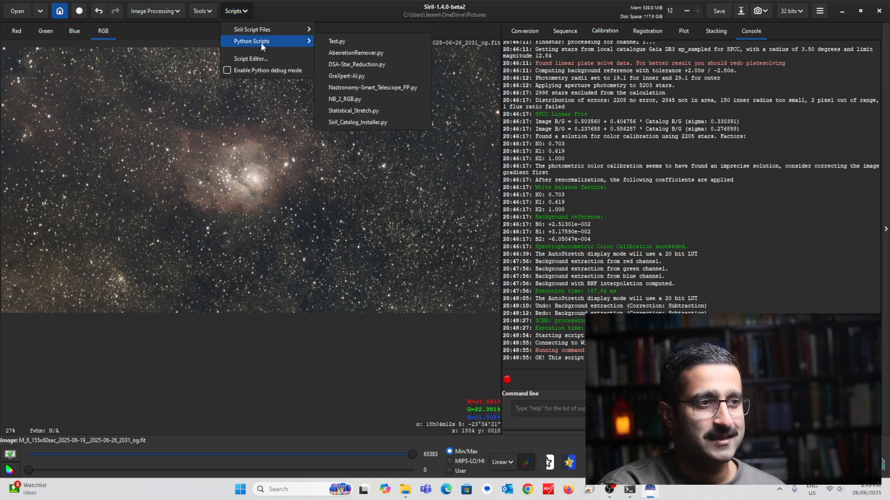
pyautogui.click(363, 68)
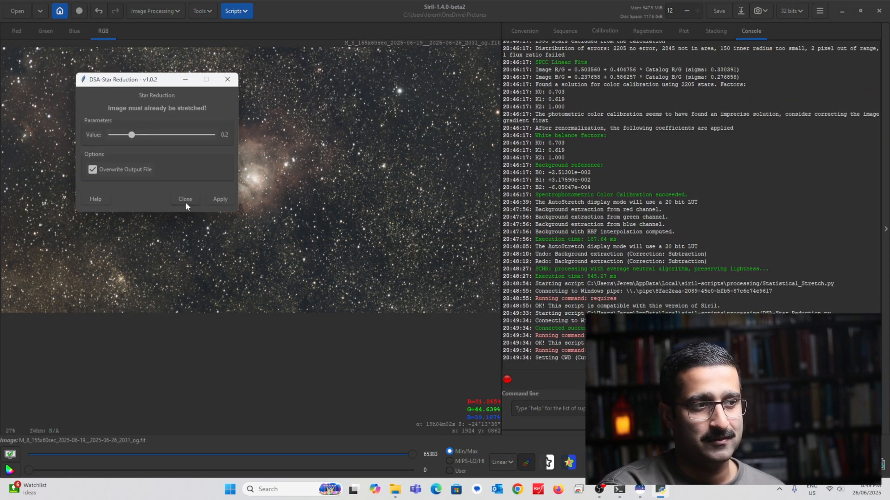
pyautogui.click(185, 199)
# Save the stretched image and reduce its stars with DSA-Star_Reduction.py at value 0.2, with Overwrite Output File enabled.
pyautogui.click(721, 14)
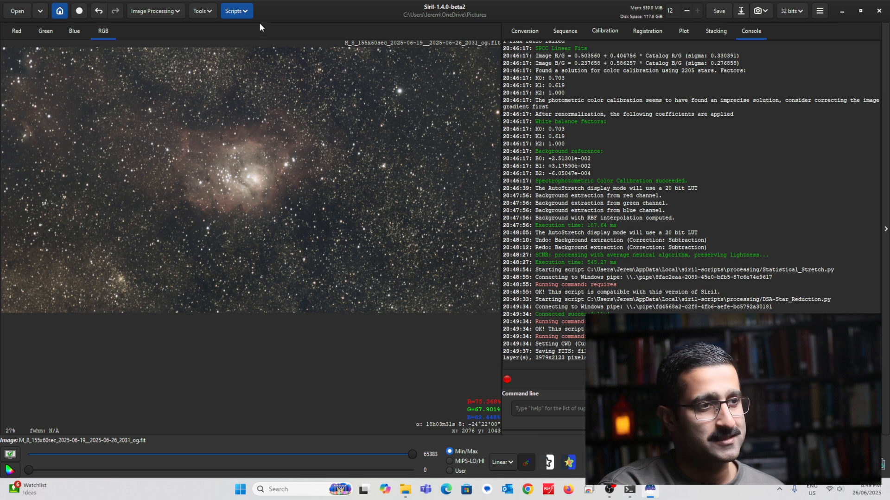
pyautogui.click(249, 11)
pyautogui.moveTo(260, 44)
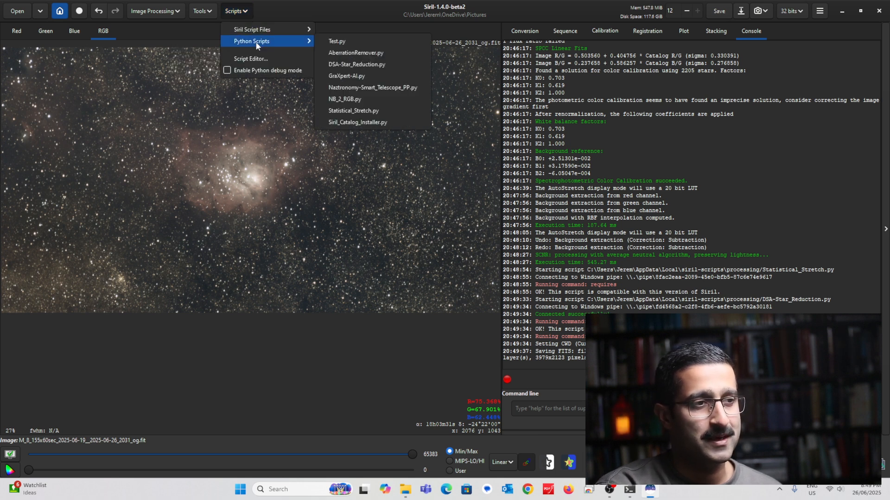
pyautogui.click(357, 68)
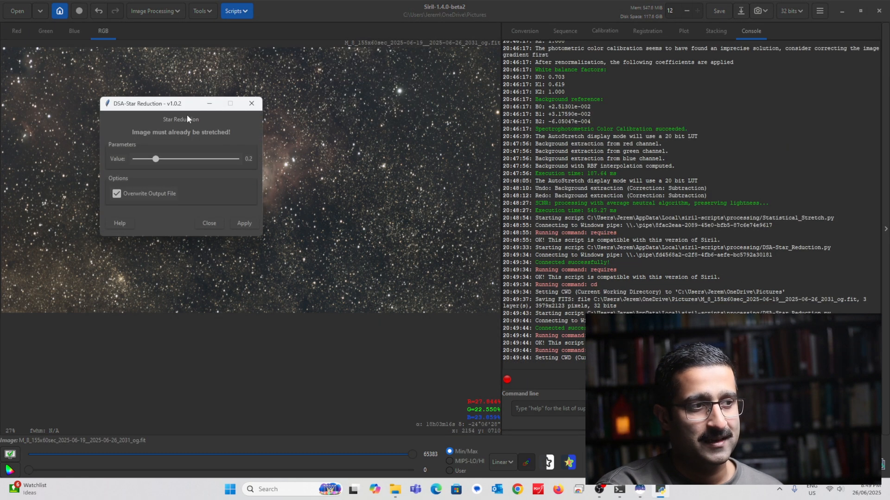
pyautogui.moveTo(179, 108); pyautogui.dragTo(586, 91)
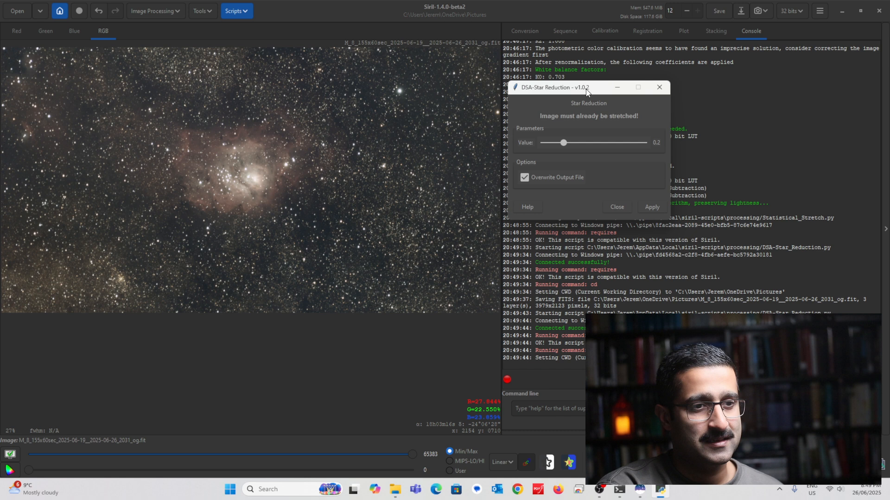
pyautogui.click(651, 208)
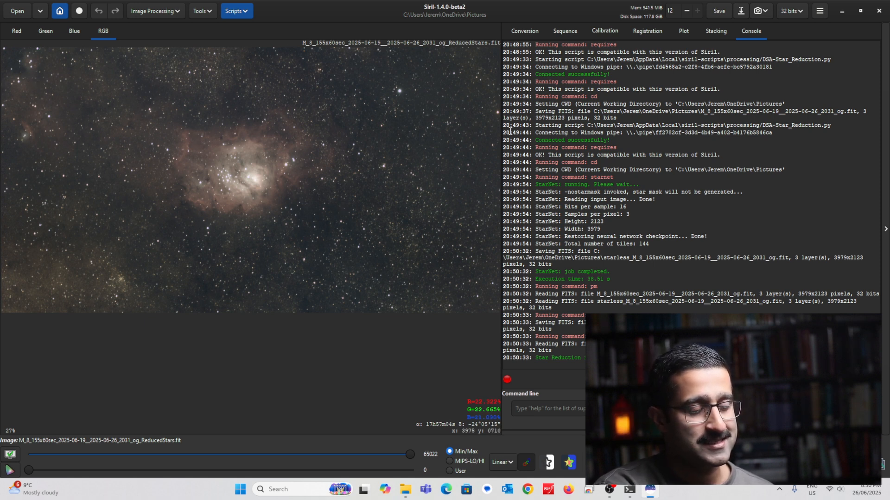
# Save the star-reduced image and launch GraXpert.
pyautogui.click(726, 10)
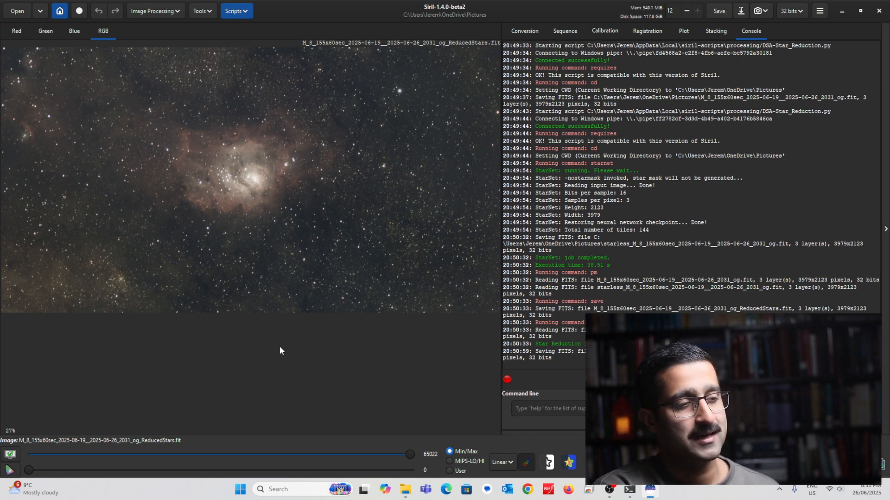
pyautogui.click(276, 489)
pyautogui.write('g')
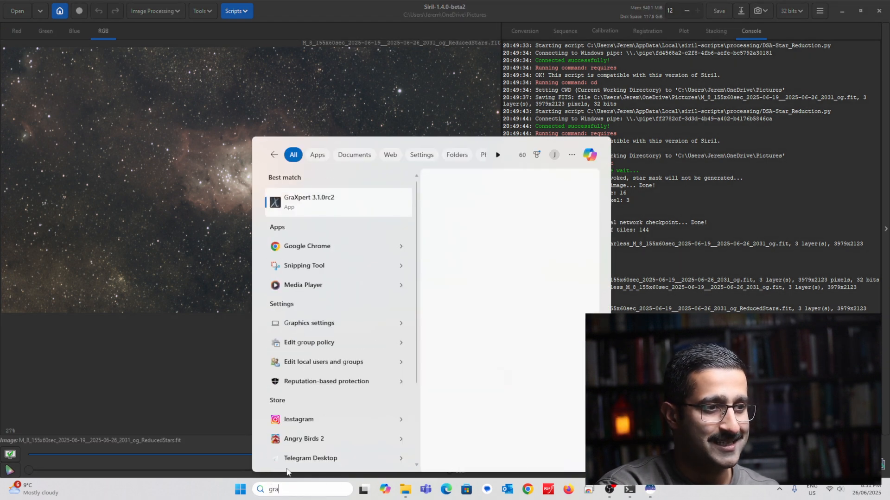
pyautogui.write('ra')
pyautogui.press('Return')
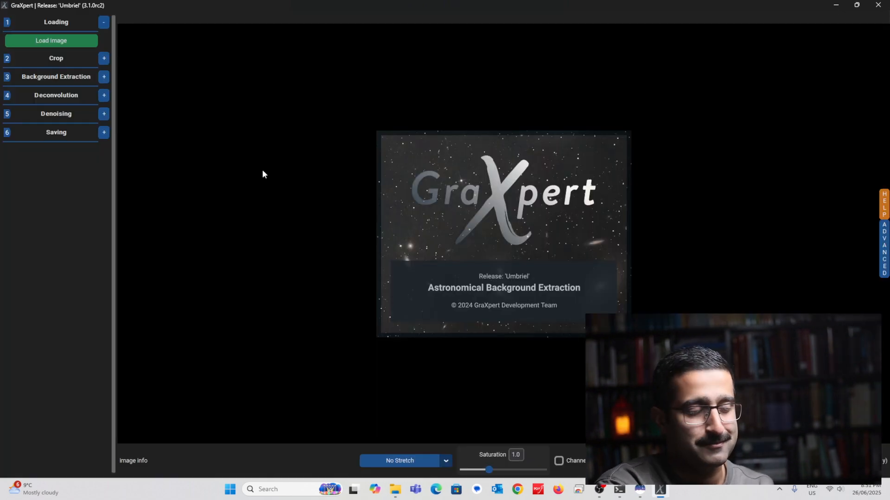
# Load M_8_155x60sec_2025-06-19__2025-06-26_2031_og_ReducedStars.fit into GraXpert and denoise it at strength 1.0.
pyautogui.click(70, 43)
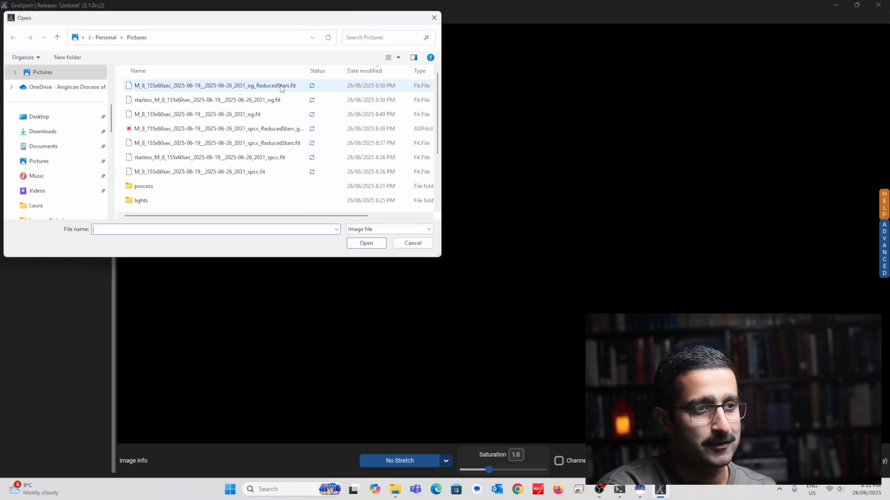
pyautogui.click(272, 88)
pyautogui.click(370, 248)
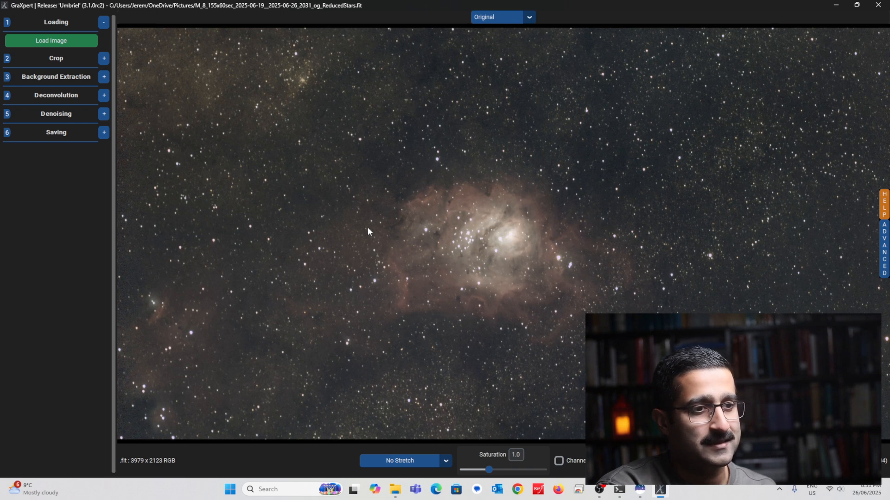
pyautogui.click(104, 115)
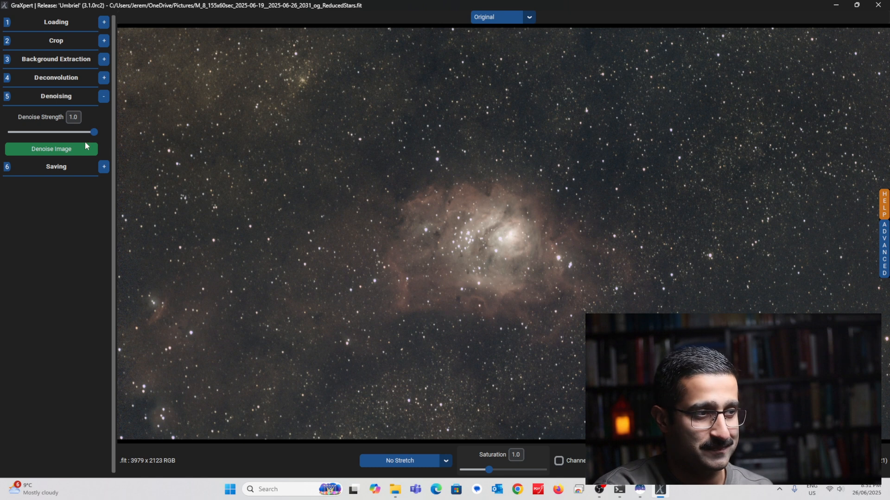
pyautogui.click(78, 153)
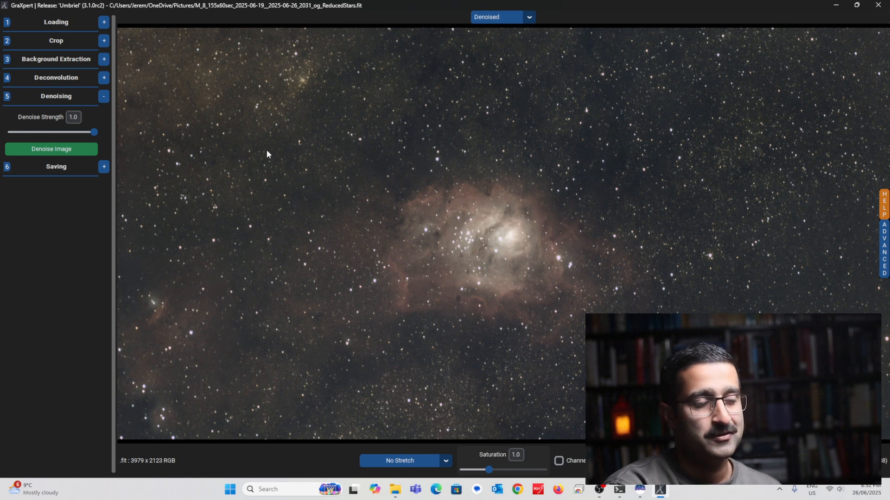
# Save the denoised image as 32 bit Fits in Pictures, keeping the suggested file name ending in ReducedStars_graxpert_denoised.
pyautogui.click(103, 168)
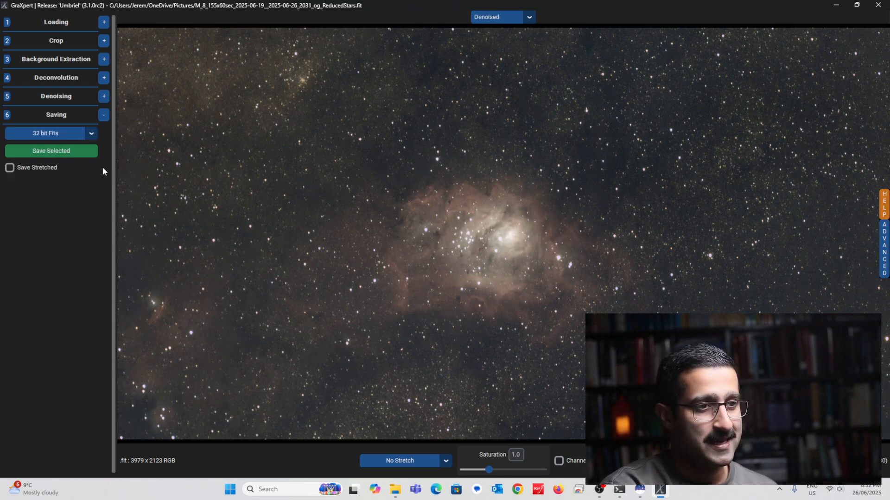
pyautogui.click(58, 151)
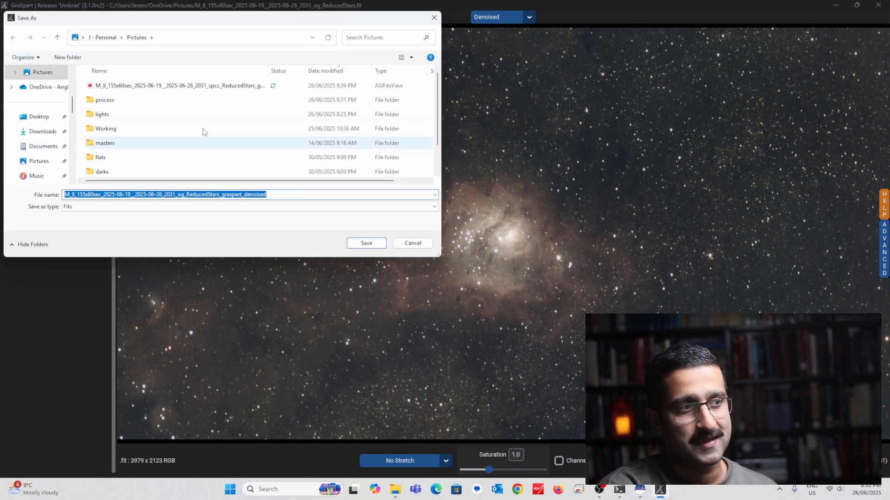
pyautogui.click(365, 244)
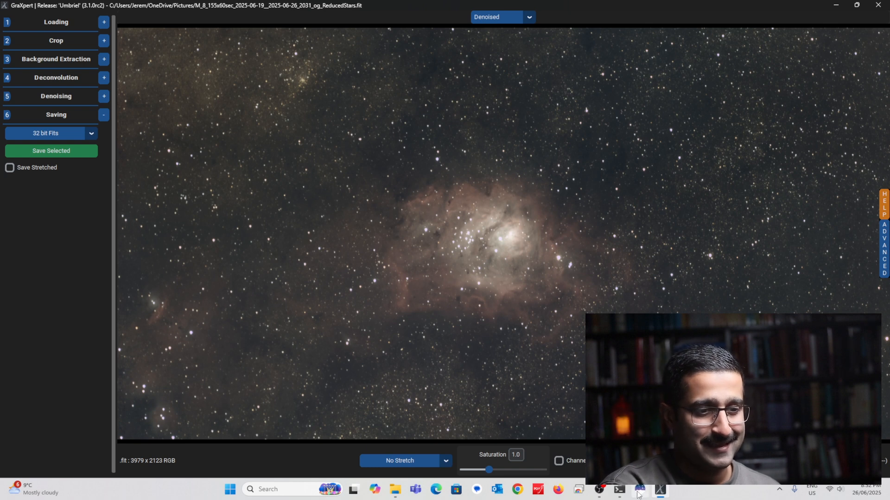
# Switch to Siril and open M_8_155x60sec_2025-06-19__2025-06-26_2031_og_ReducedStars_graxpert_denoised.fits from Pictures.
pyautogui.hotkey('alt', 'Tab')
pyautogui.click(15, 15)
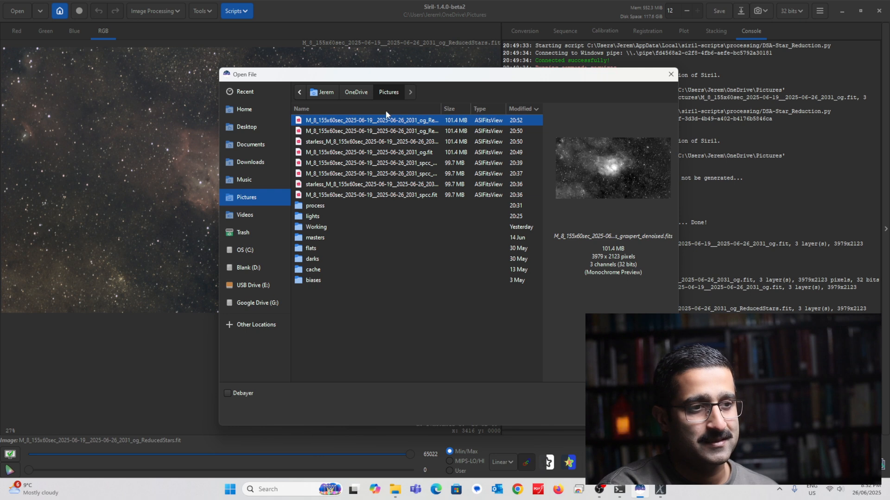
pyautogui.press('Return')
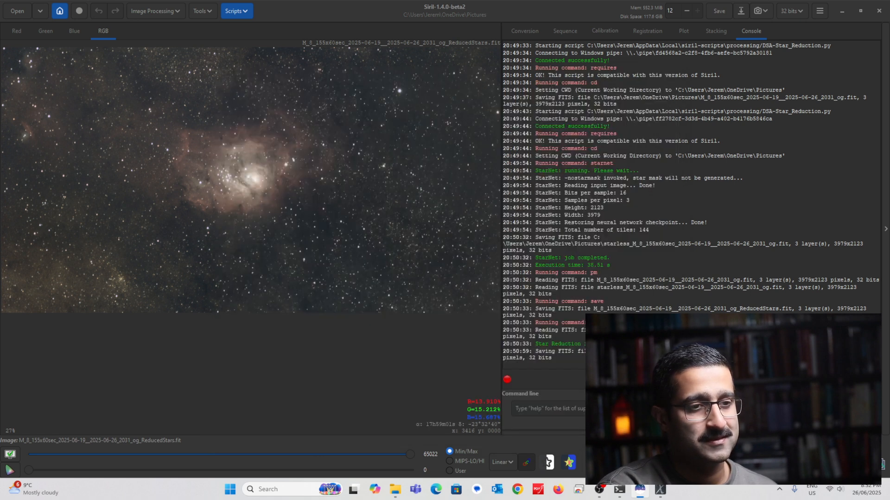
# Apply a Linear stretch (BP shift) with black point 0.10756 in Generalised Hyperbolic Stretch Transformations.
pyautogui.click(153, 13)
pyautogui.click(136, 38)
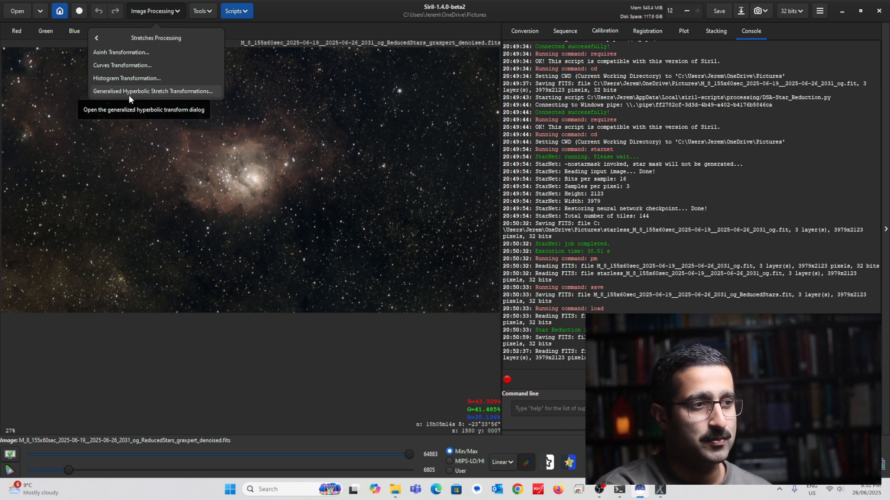
pyautogui.click(129, 95)
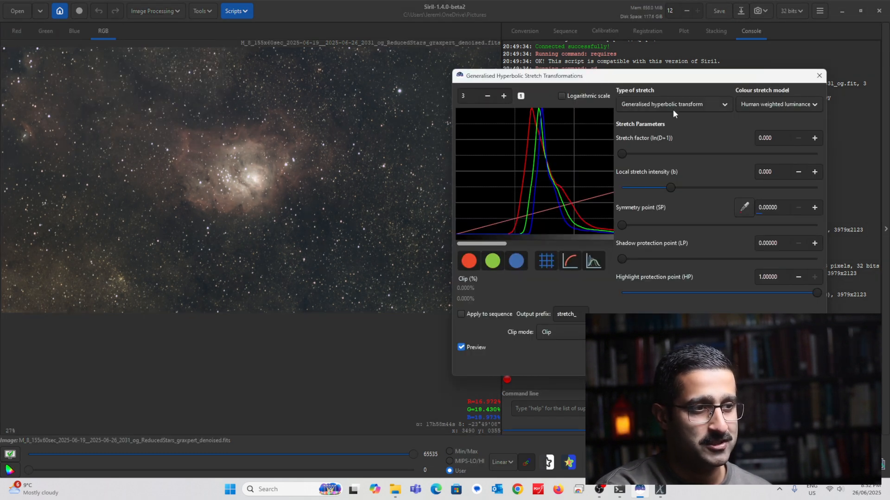
pyautogui.click(654, 106)
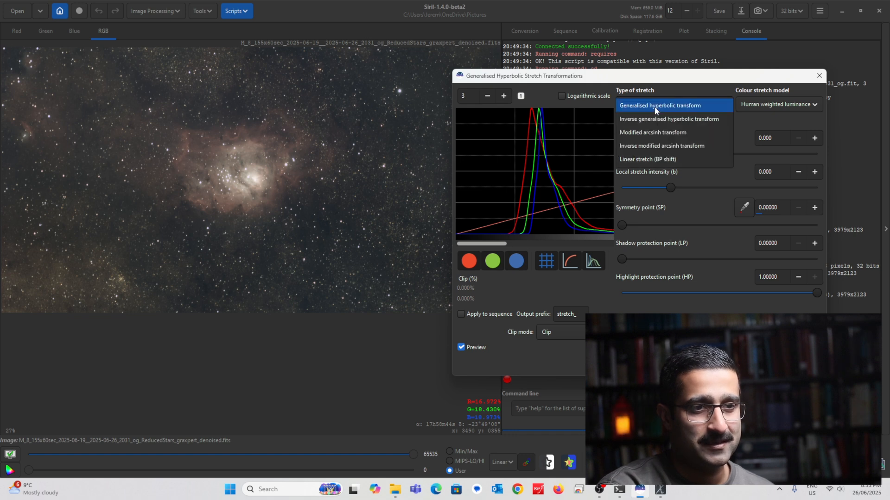
pyautogui.click(646, 159)
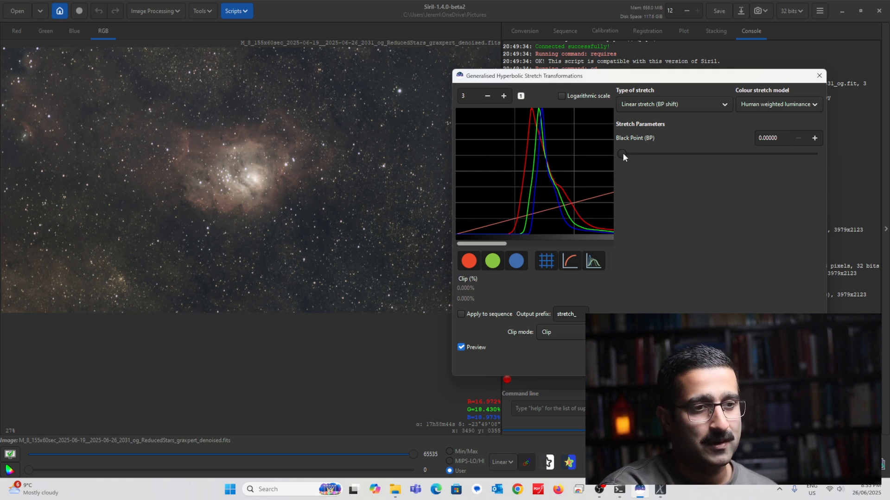
pyautogui.moveTo(622, 154); pyautogui.dragTo(643, 156)
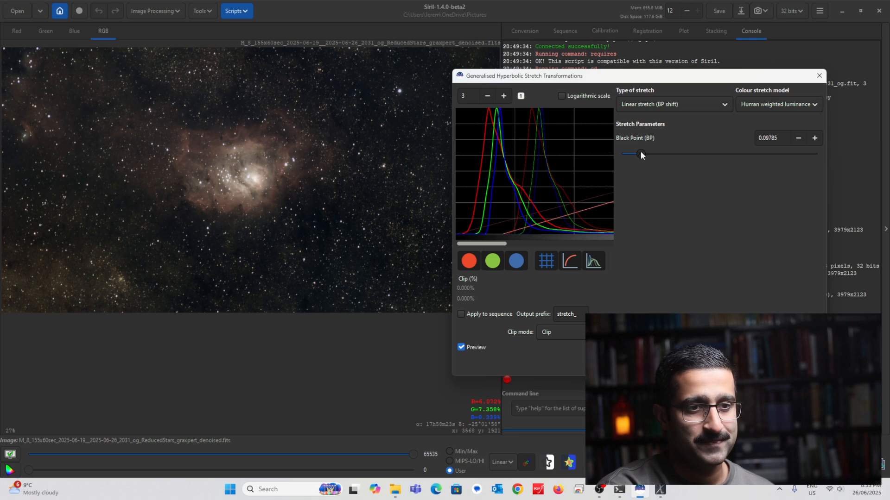
pyautogui.moveTo(642, 155); pyautogui.dragTo(645, 152)
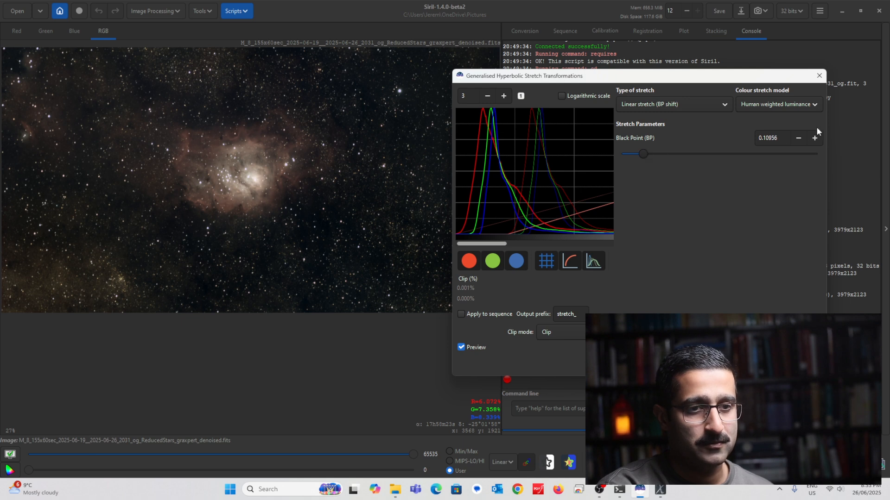
pyautogui.click(798, 138)
pyautogui.click(798, 139)
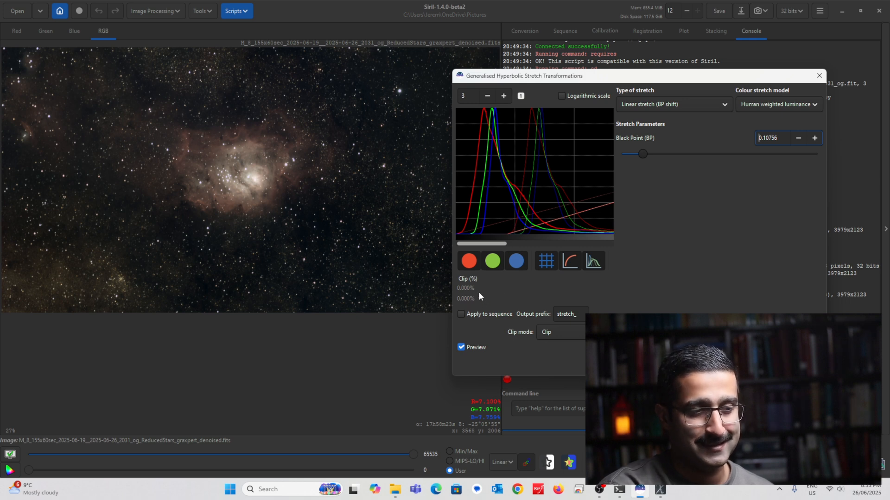
pyautogui.moveTo(642, 153); pyautogui.dragTo(622, 154)
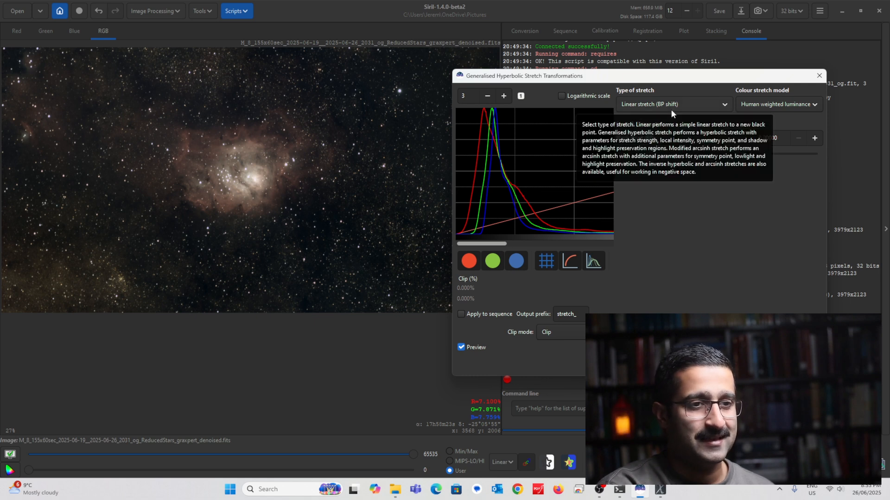
# Apply a Generalised hyperbolic transform with stretch factor 0.979 and highlight protection point 0.51551, then close the stretch dialog.
pyautogui.click(687, 109)
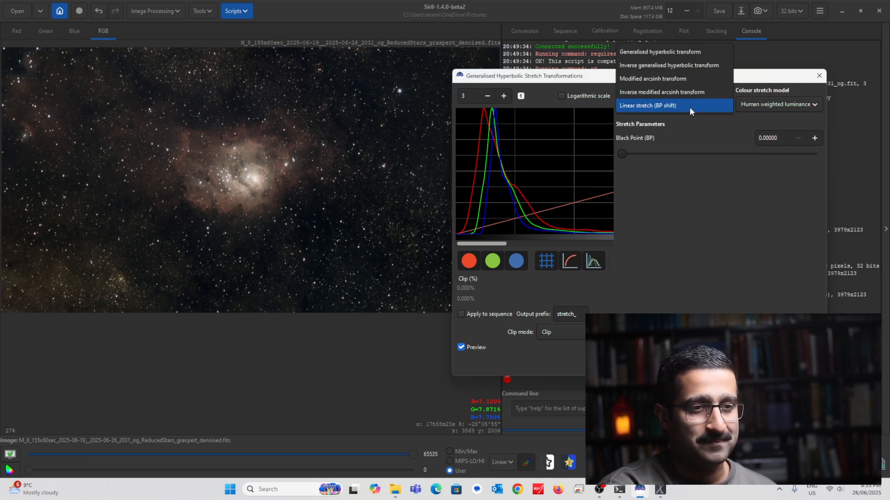
pyautogui.click(666, 59)
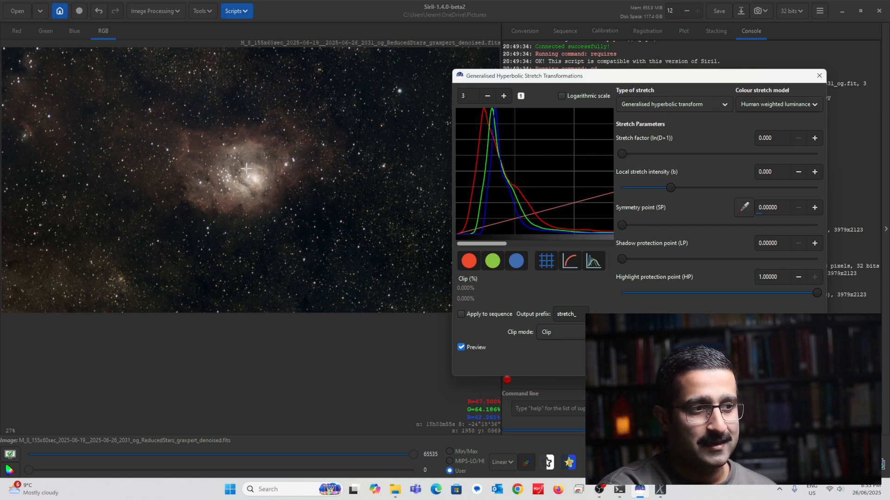
pyautogui.scroll(3, 245, 165)
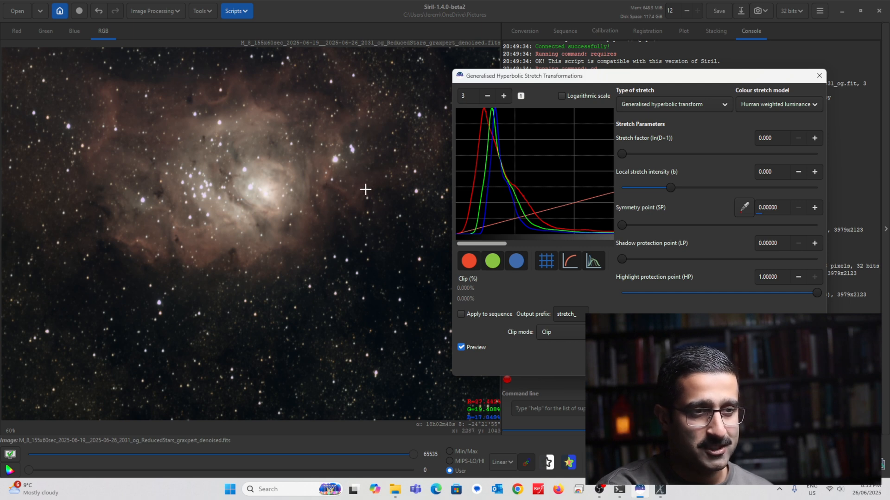
pyautogui.moveTo(626, 153); pyautogui.dragTo(645, 149)
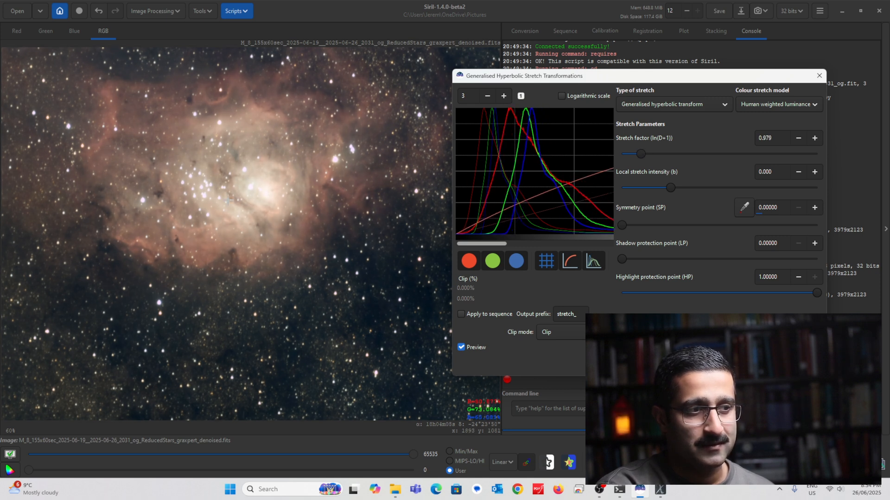
pyautogui.moveTo(816, 291); pyautogui.dragTo(721, 289)
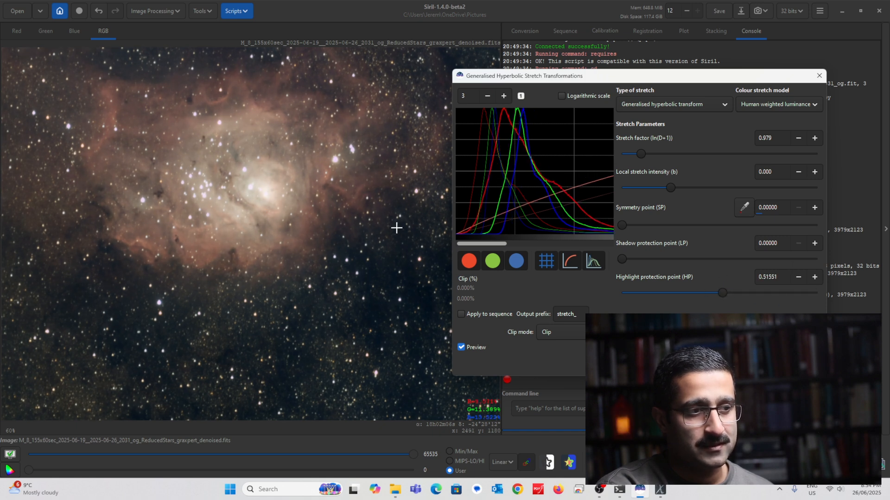
pyautogui.scroll(-4, 254, 199)
pyautogui.scroll(1, 254, 198)
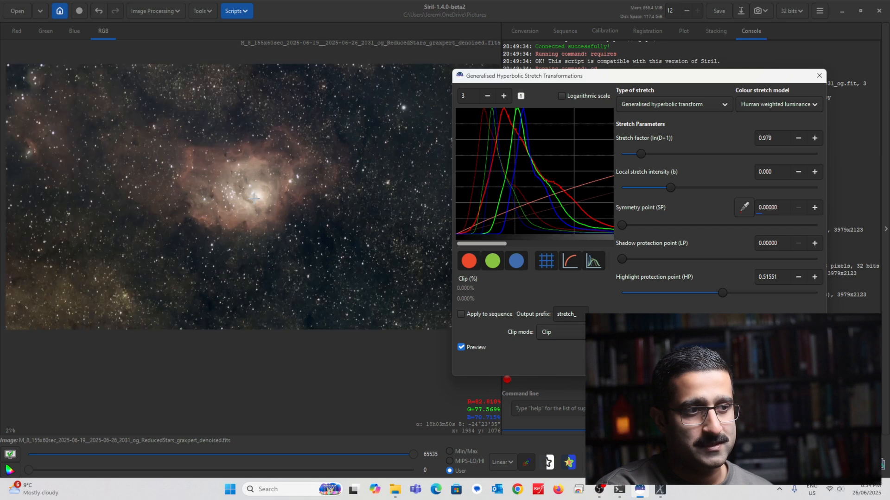
pyautogui.press('Escape')
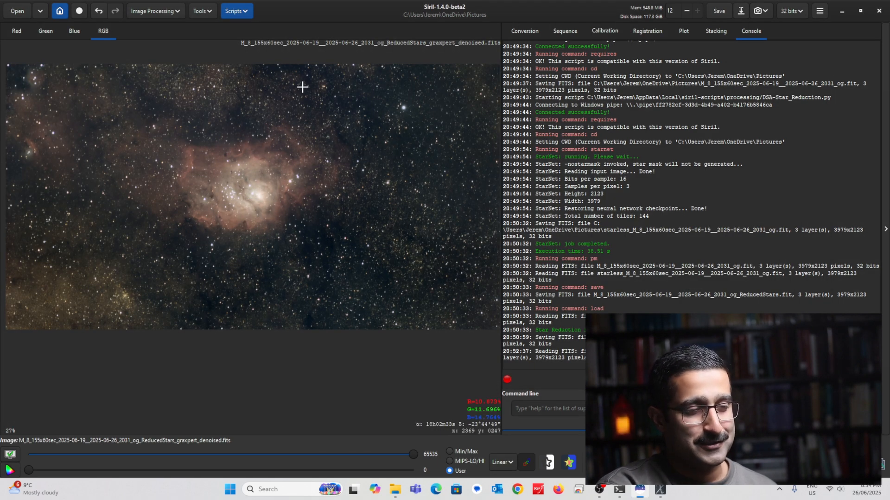
# Start Color Saturation, rescaling all out-of-range pixel values, and move its dialog clear of the image.
pyautogui.click(161, 13)
pyautogui.click(143, 70)
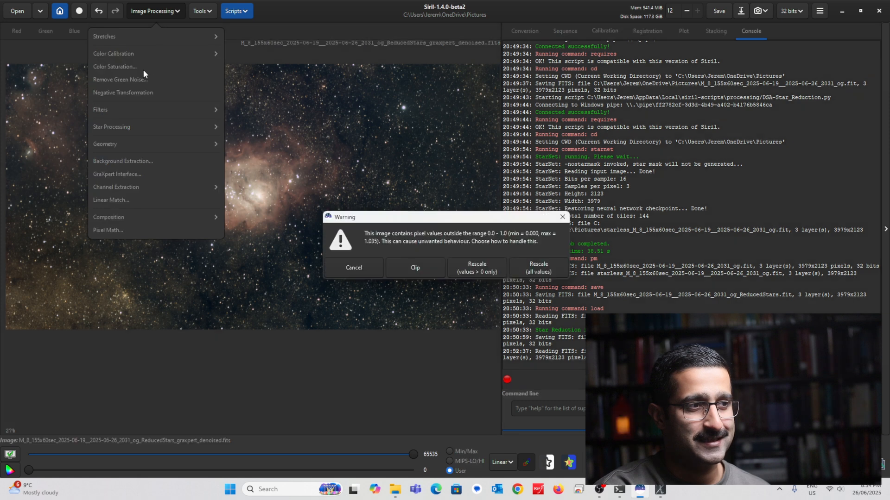
pyautogui.click(539, 270)
pyautogui.moveTo(450, 176); pyautogui.dragTo(606, 141)
# Try several global saturation amounts against the nebula, settle on 0.63 with background factor 1.00, and apply it.
pyautogui.moveTo(604, 198); pyautogui.dragTo(633, 199)
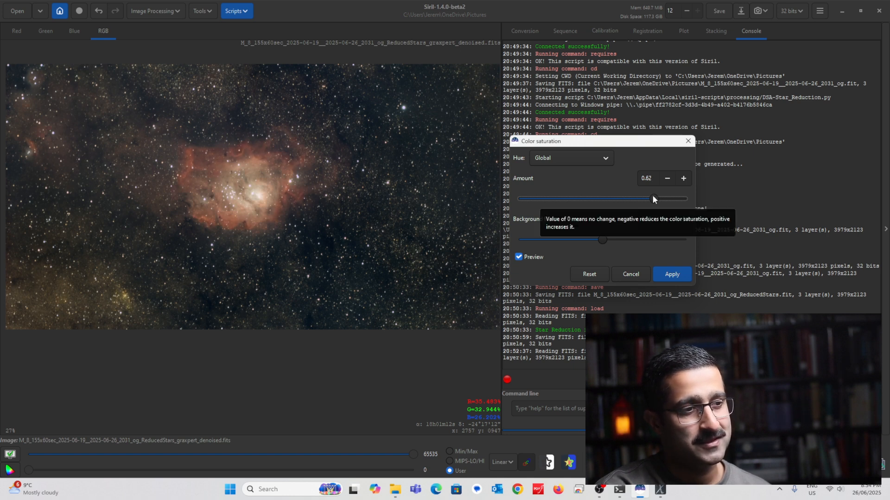
pyautogui.moveTo(650, 199); pyautogui.dragTo(677, 198)
pyautogui.scroll(4, 251, 200)
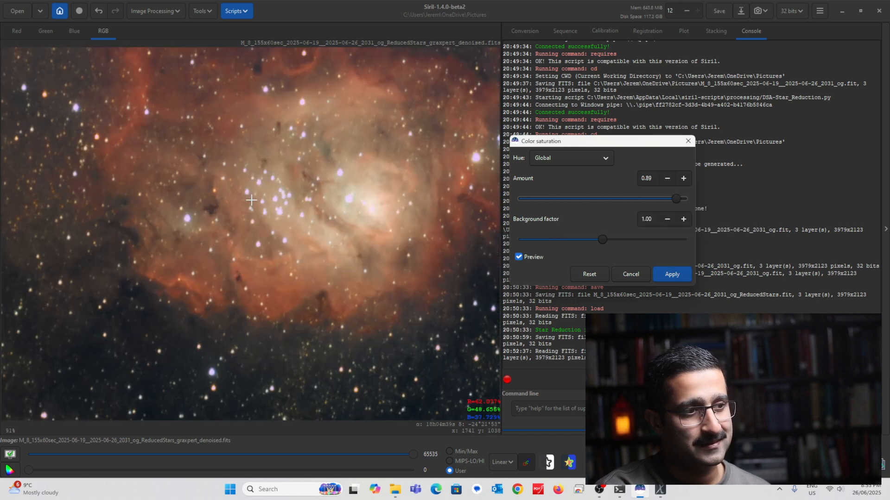
pyautogui.scroll(-4, 250, 200)
pyautogui.scroll(4, 338, 206)
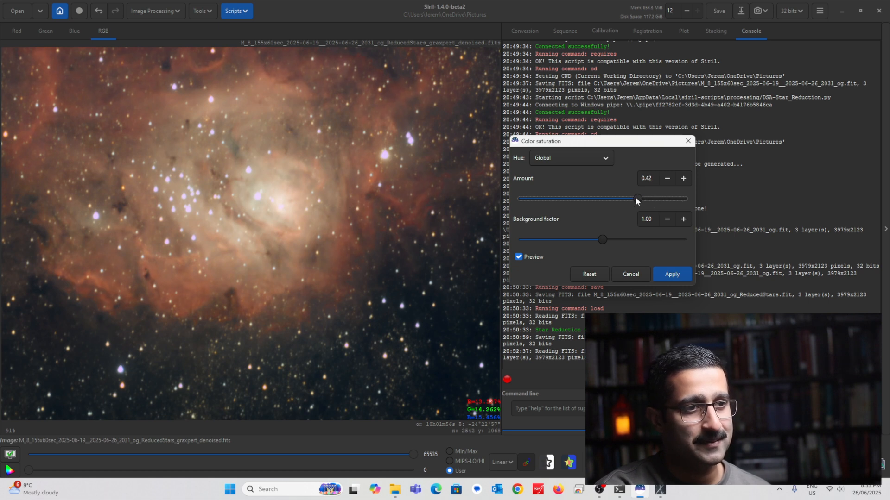
pyautogui.scroll(-4, 331, 187)
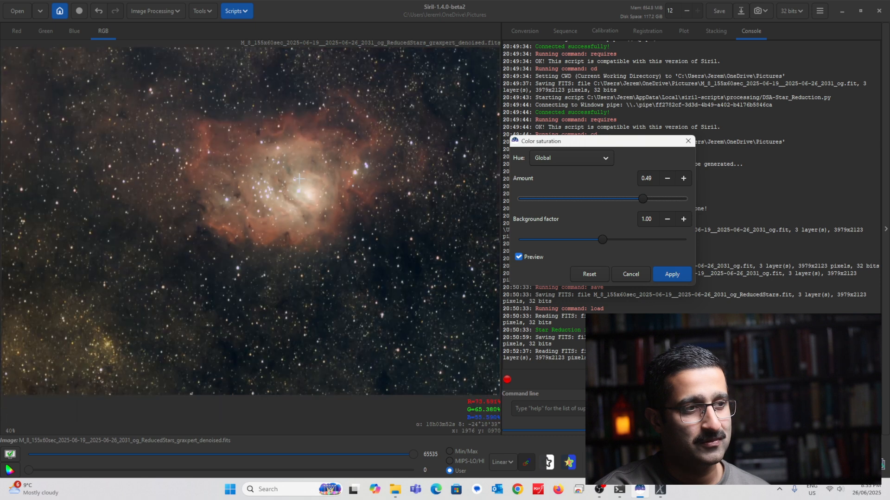
pyautogui.scroll(2, 344, 170)
pyautogui.scroll(2, 344, 170)
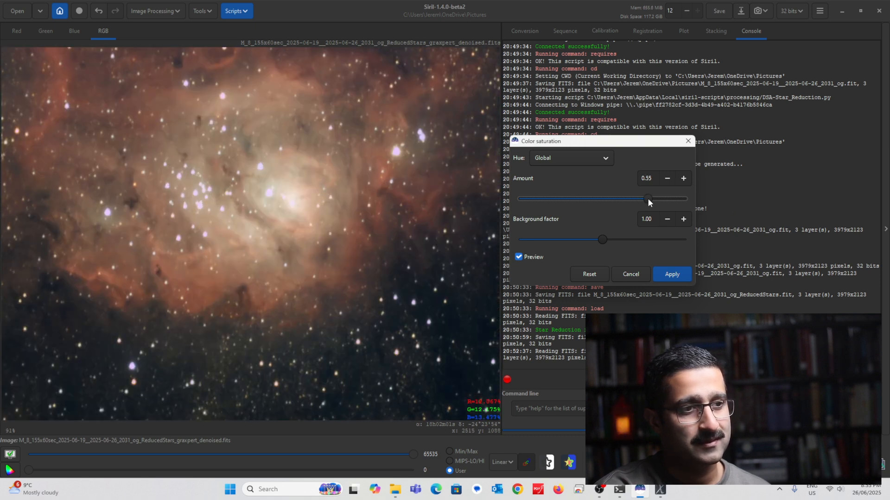
pyautogui.moveTo(648, 199); pyautogui.dragTo(644, 199)
pyautogui.scroll(-2, 260, 189)
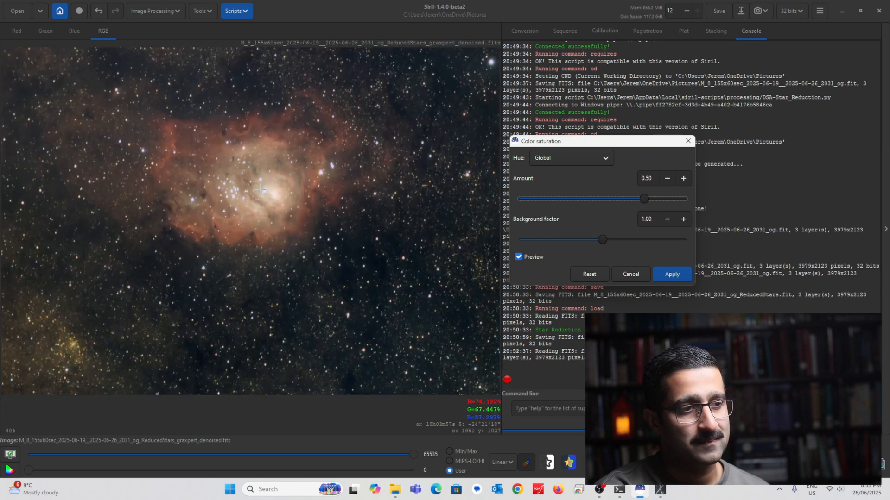
pyautogui.scroll(-1, 260, 189)
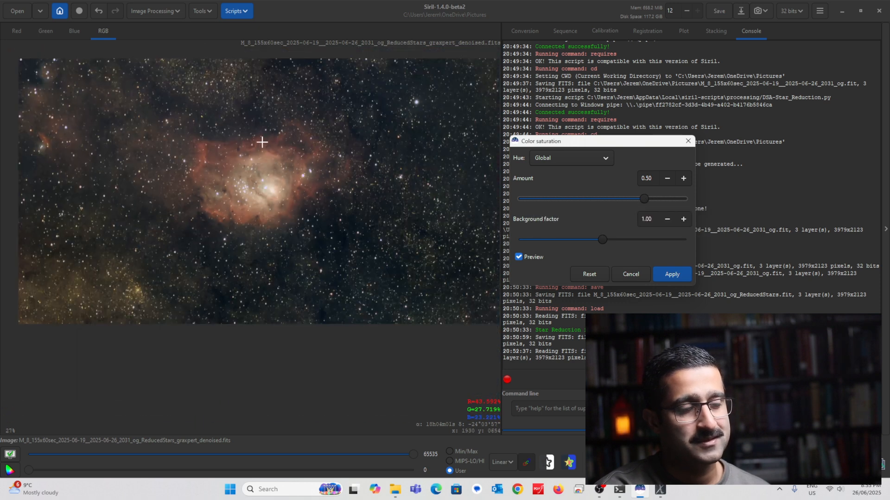
pyautogui.scroll(3, 273, 153)
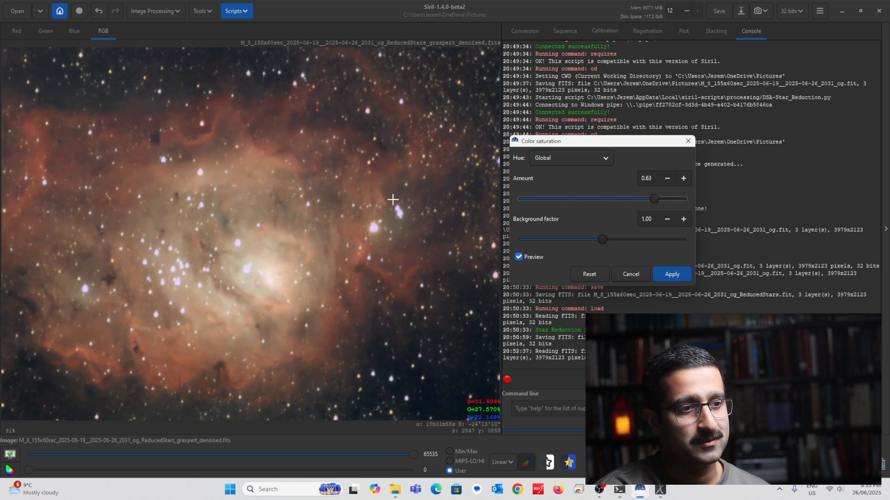
pyautogui.scroll(-4, 213, 233)
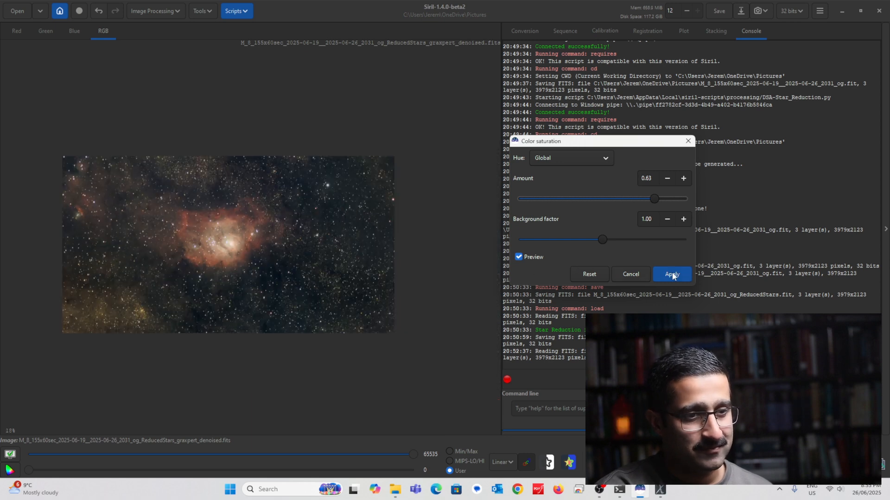
pyautogui.click(678, 276)
# Check the saturated nebula at several magnifications and save the image to its current FITS file.
pyautogui.scroll(2, 208, 283)
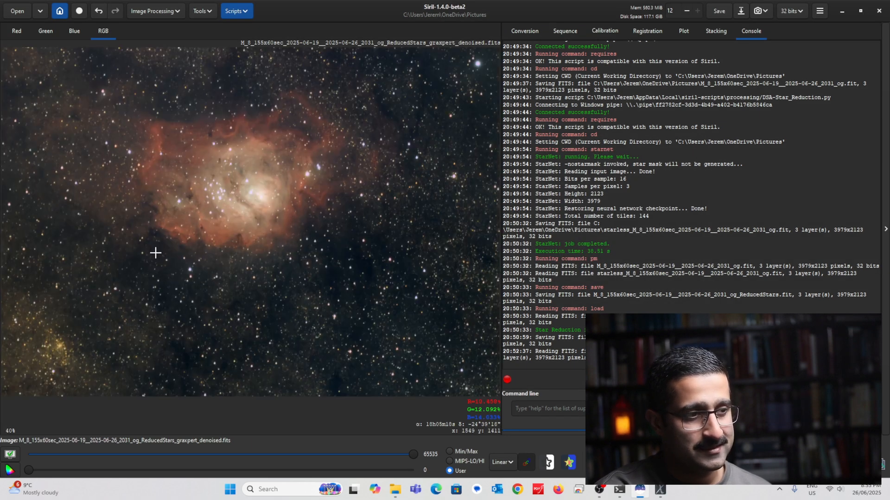
pyautogui.scroll(-1, 96, 220)
pyautogui.scroll(1, 82, 201)
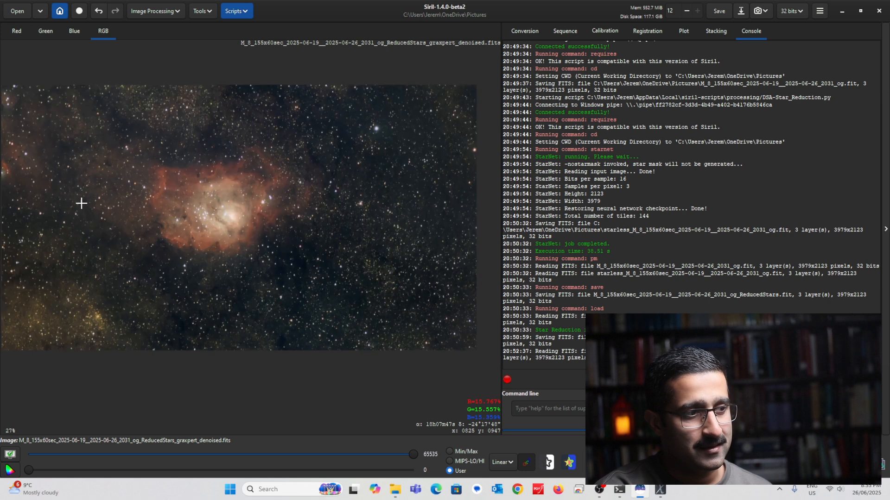
pyautogui.scroll(1, 192, 209)
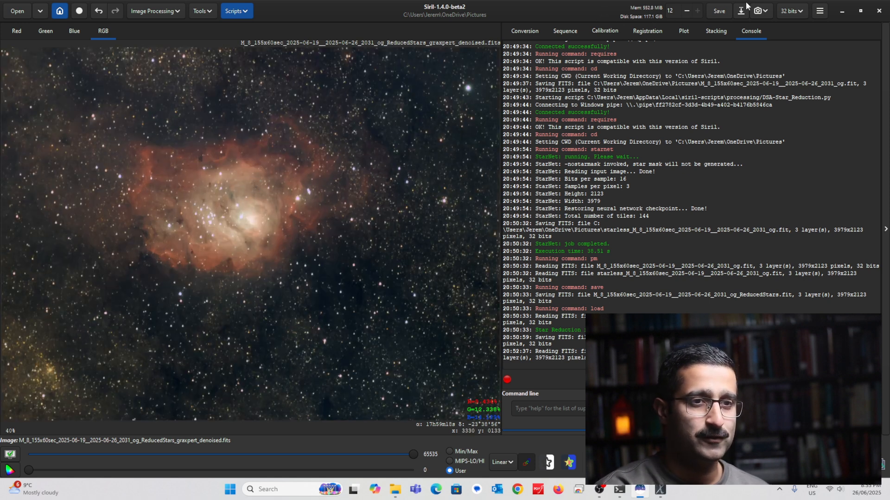
pyautogui.click(721, 13)
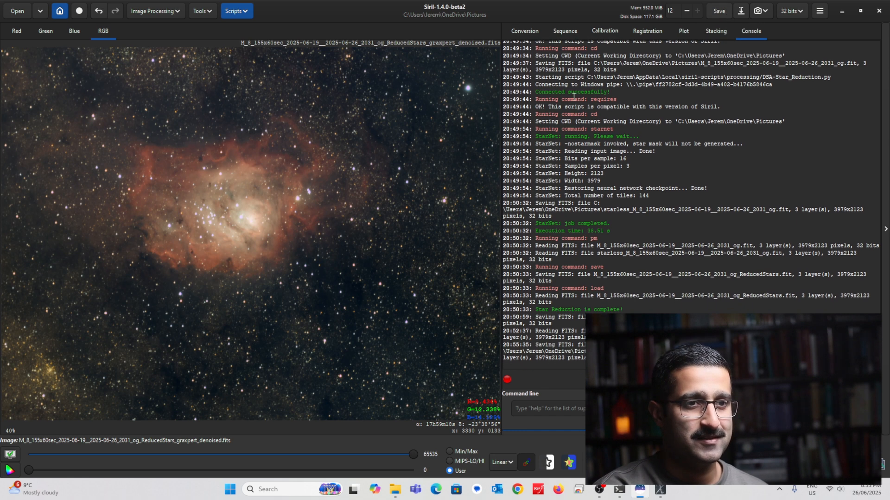
# Switch to GraXpert and load the saved M_8 image ending in og_ReducedStars_graxpert_denoised from Pictures.
pyautogui.click(661, 490)
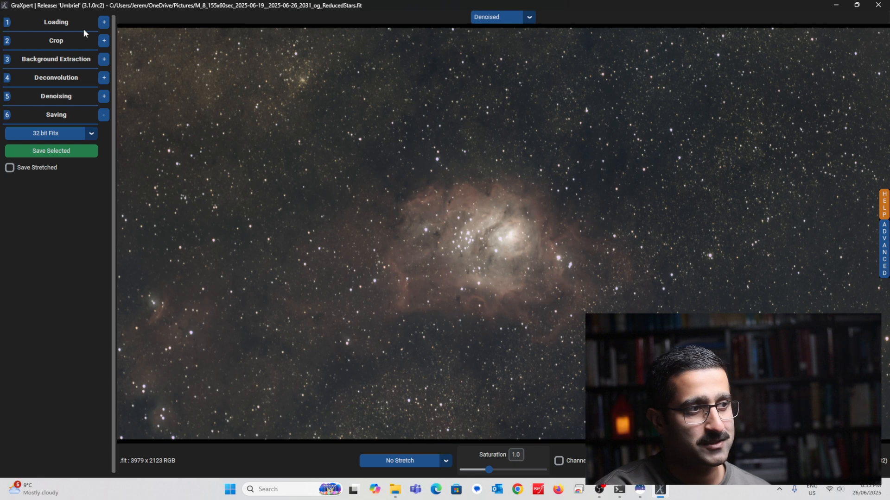
pyautogui.click(104, 24)
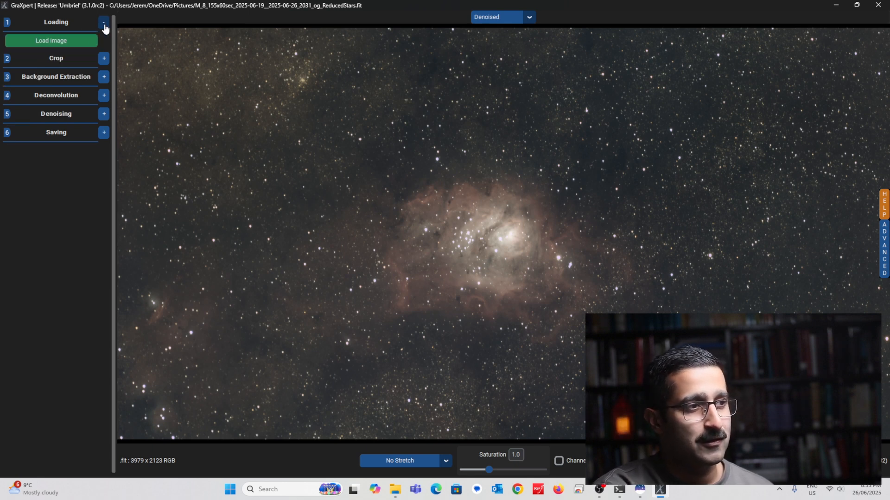
pyautogui.click(56, 40)
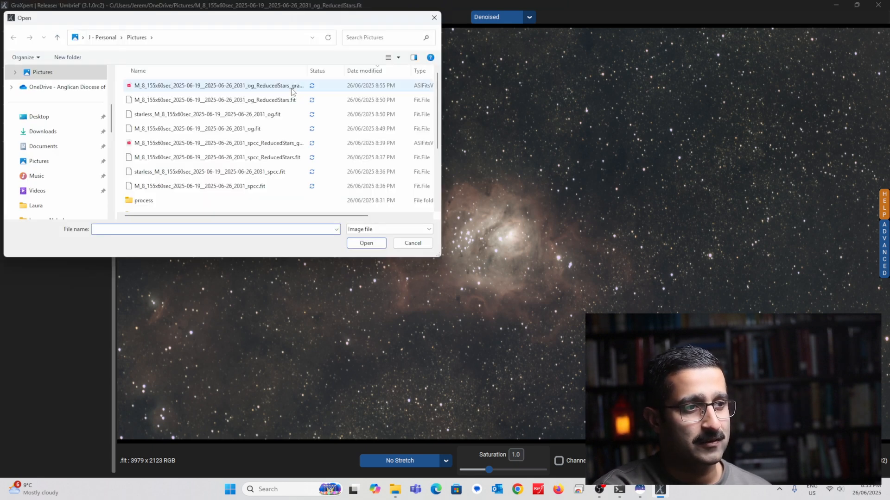
pyautogui.click(292, 88)
pyautogui.click(371, 245)
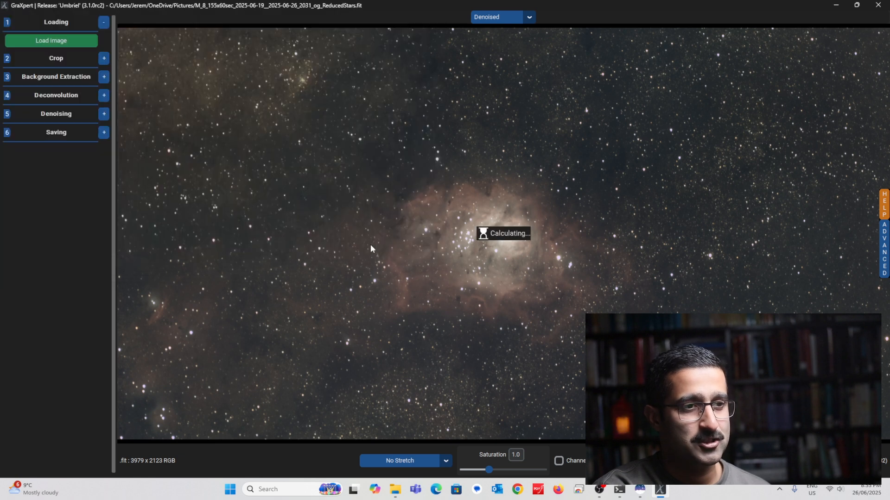
# Deconvolve the loaded M_8 image with the Object-only method, strength 1.0 and image FWHM 2.0 pixels, and inspect the nebula.
pyautogui.scroll(1, 370, 248)
pyautogui.scroll(-2, 371, 248)
pyautogui.scroll(2, 371, 248)
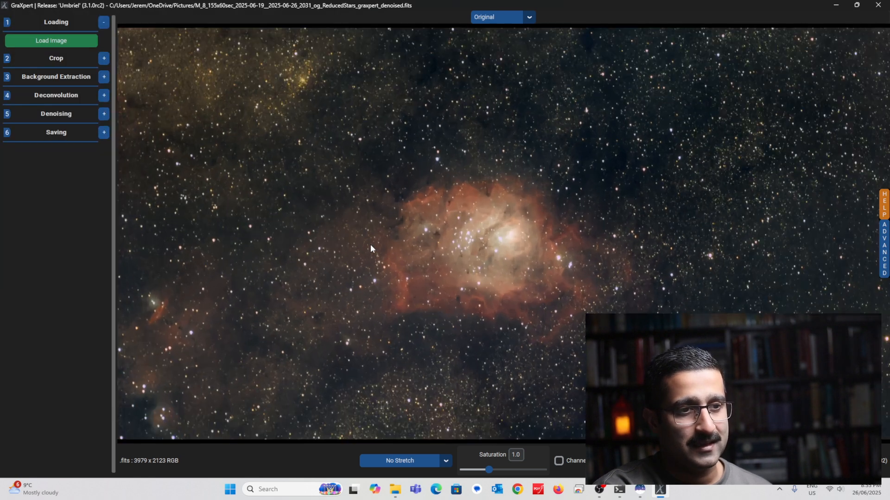
pyautogui.click(103, 98)
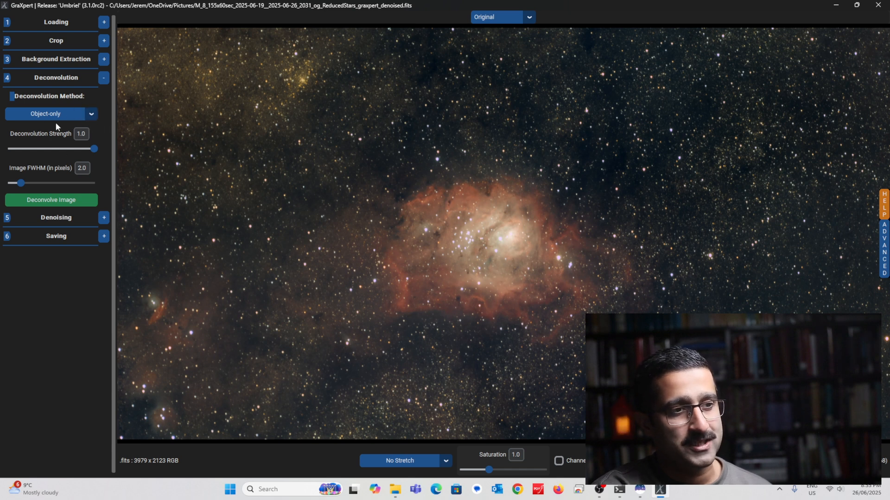
pyautogui.click(41, 202)
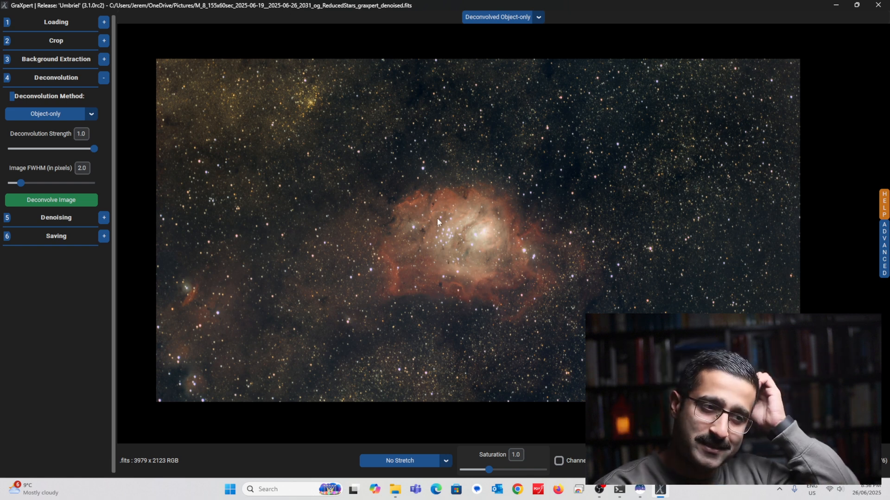
pyautogui.scroll(1, 451, 246)
pyautogui.scroll(-1, 451, 247)
pyautogui.scroll(1, 452, 246)
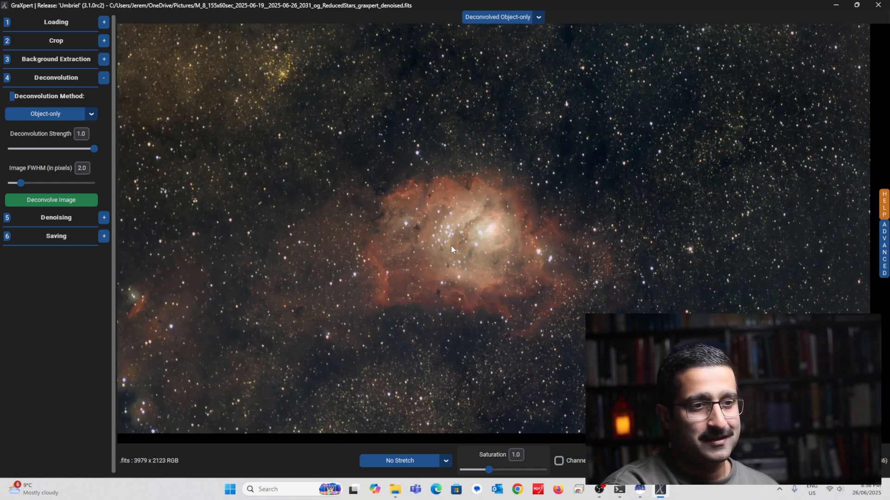
pyautogui.scroll(-1, 451, 247)
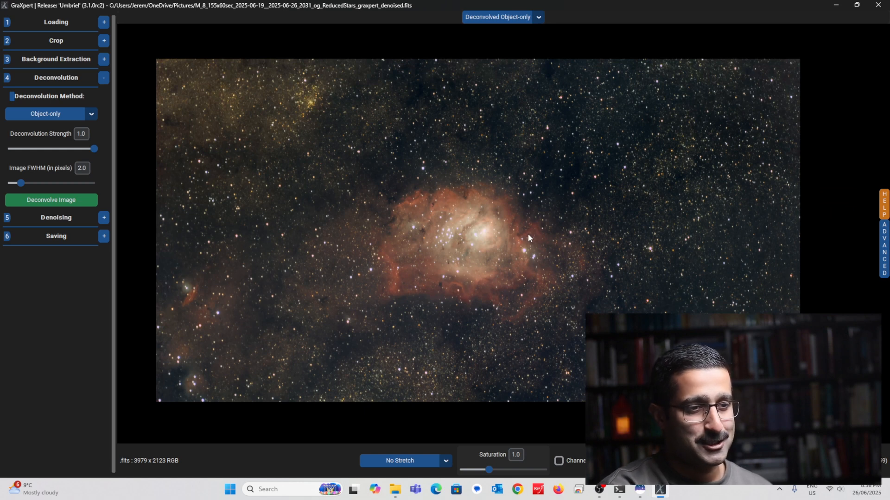
# Switch to Siril and remove green noise from the deconvolved image using Average Neutral protection with lightness preserved, and check the nebula.
pyautogui.hotkey('alt', 'Tab')
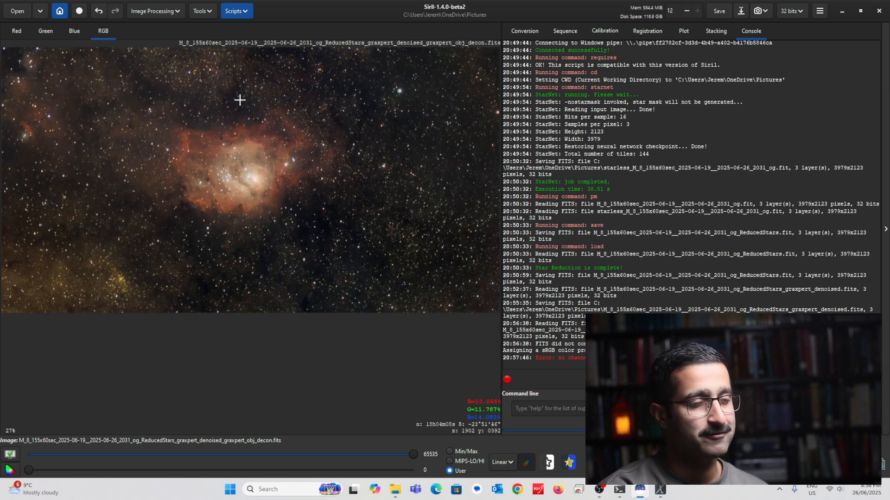
pyautogui.scroll(-1, 195, 135)
pyautogui.scroll(1, 194, 134)
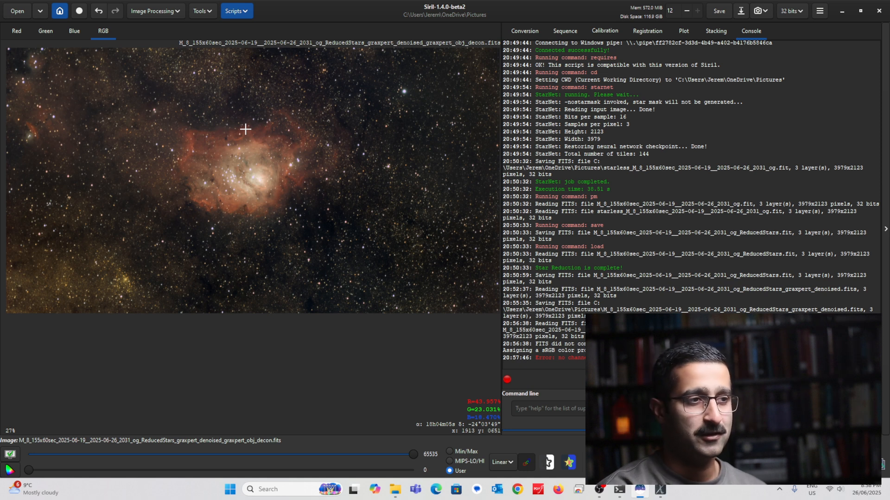
pyautogui.click(161, 9)
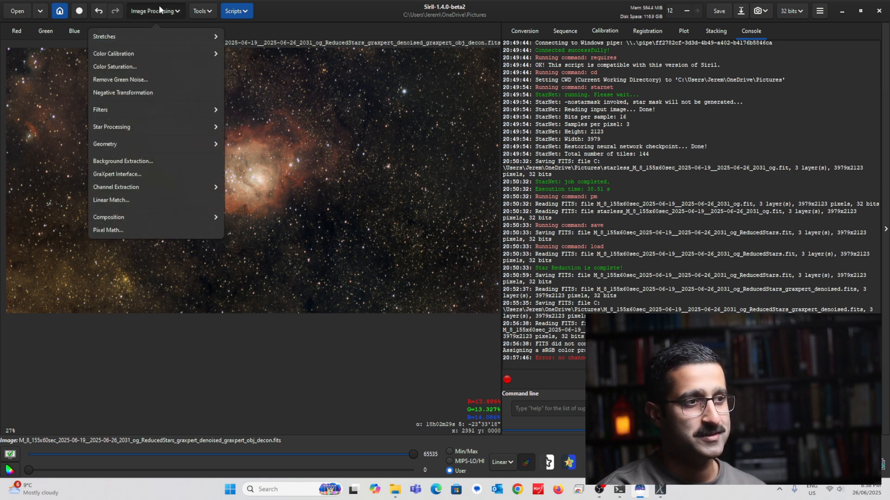
pyautogui.click(149, 80)
pyautogui.click(515, 288)
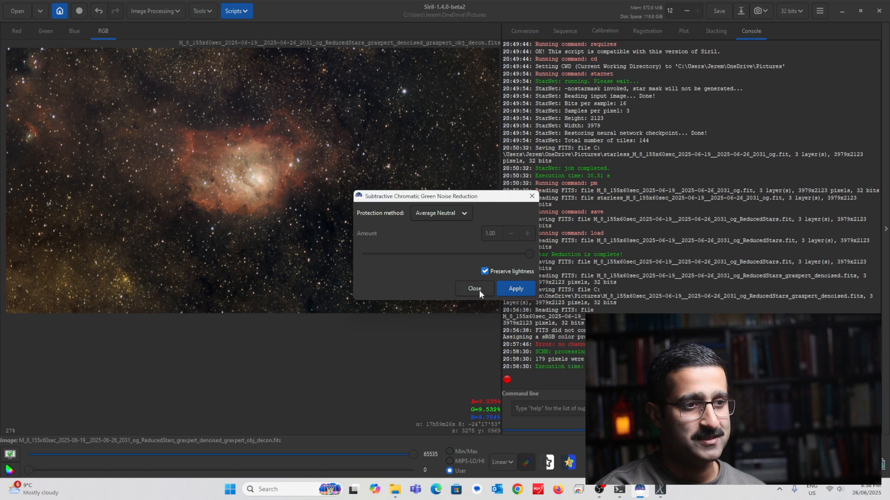
pyautogui.click(479, 290)
pyautogui.scroll(-1, 251, 135)
pyautogui.scroll(2, 257, 134)
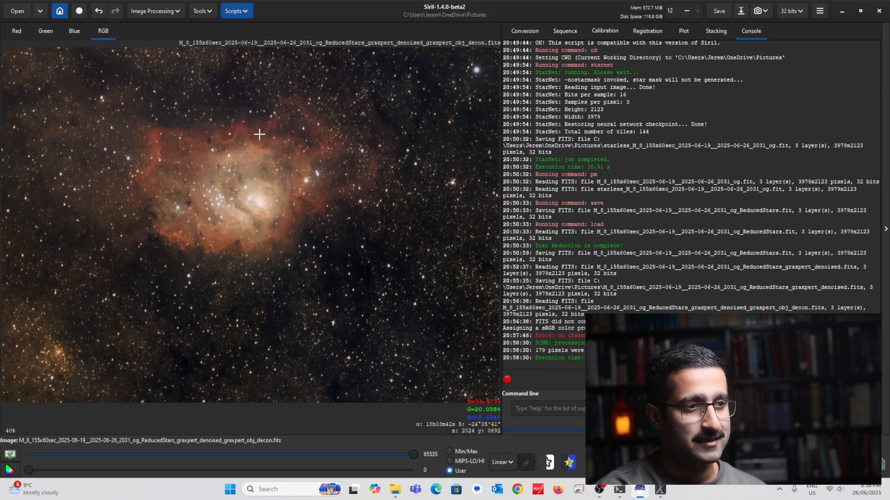
pyautogui.scroll(-3, 259, 135)
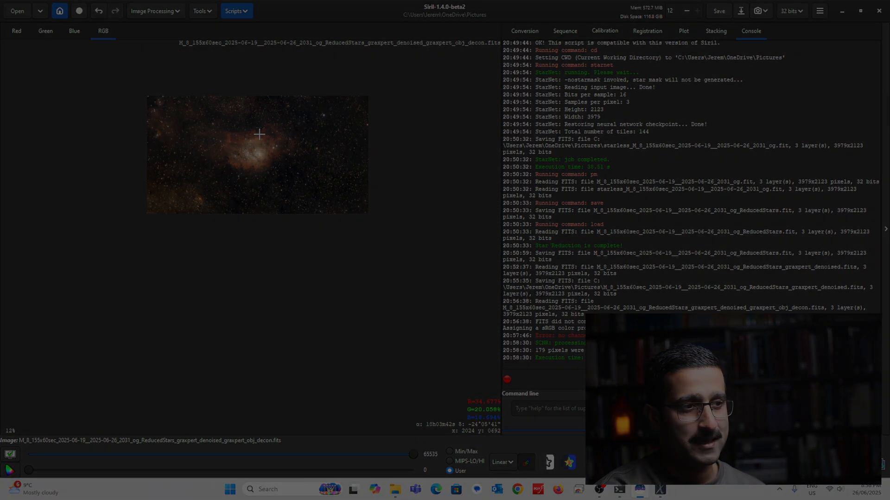